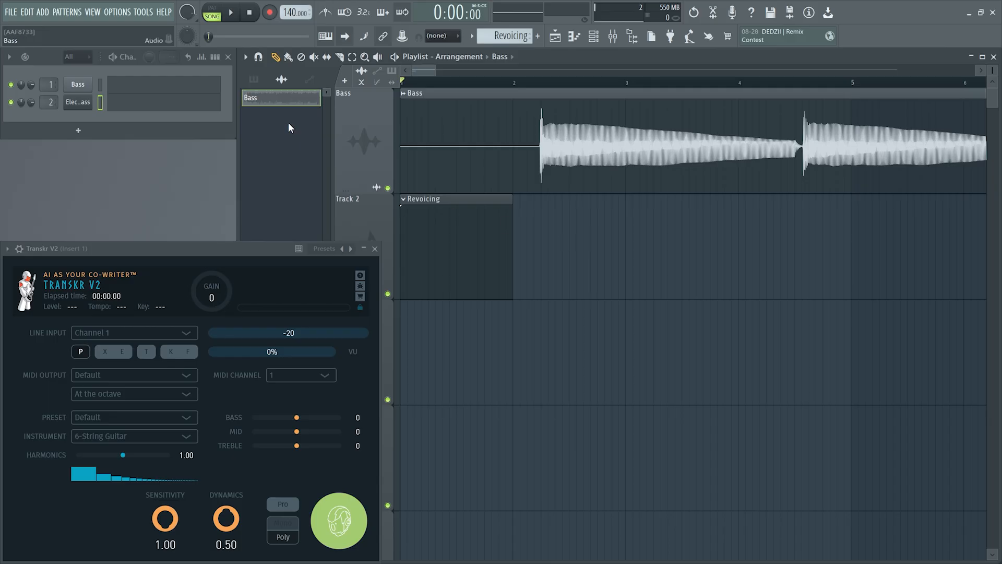
Play the bass recording from the start of the arrangement and stop playback
left_click(231, 13)
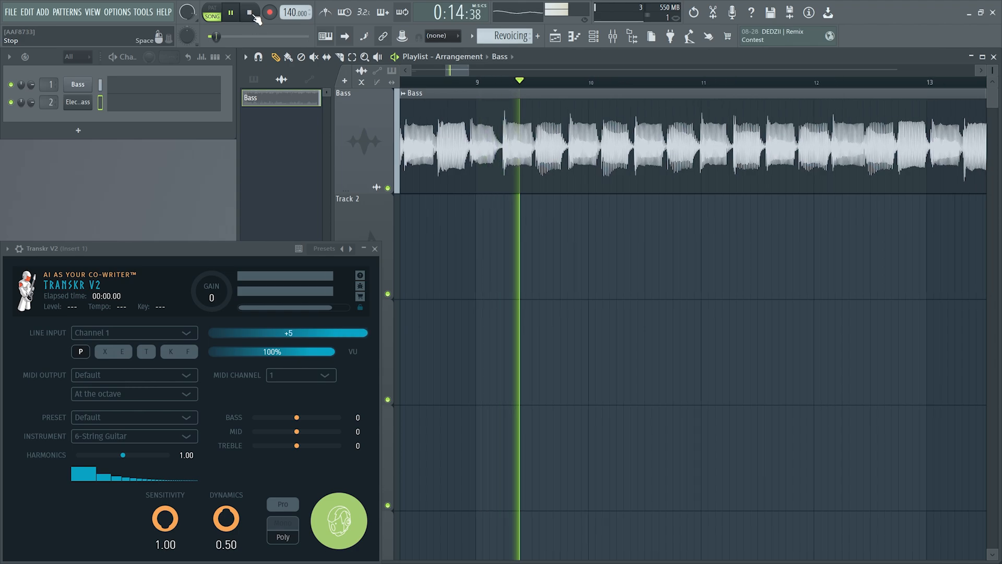
left_click(254, 15)
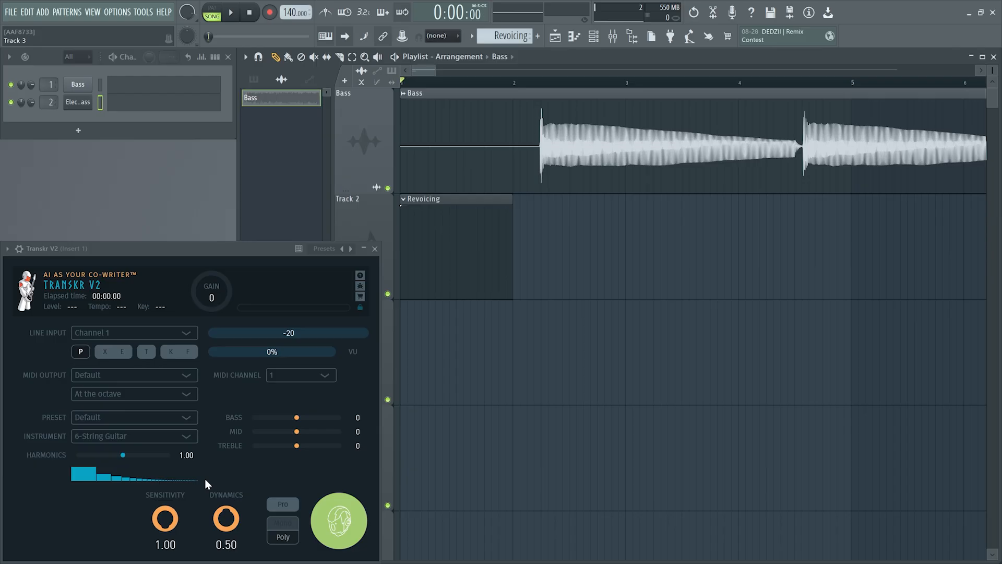
left_click(282, 505)
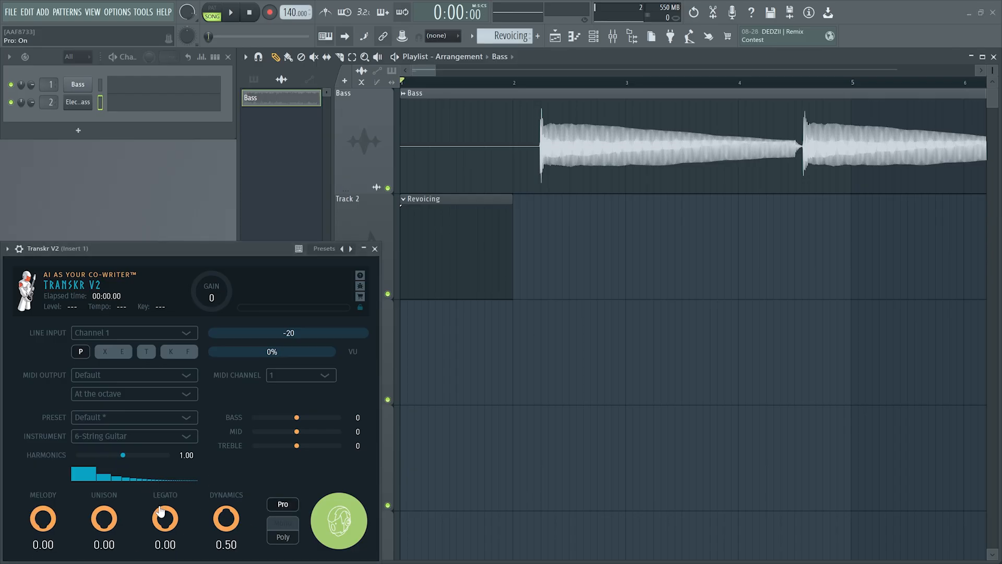
left_click(282, 504)
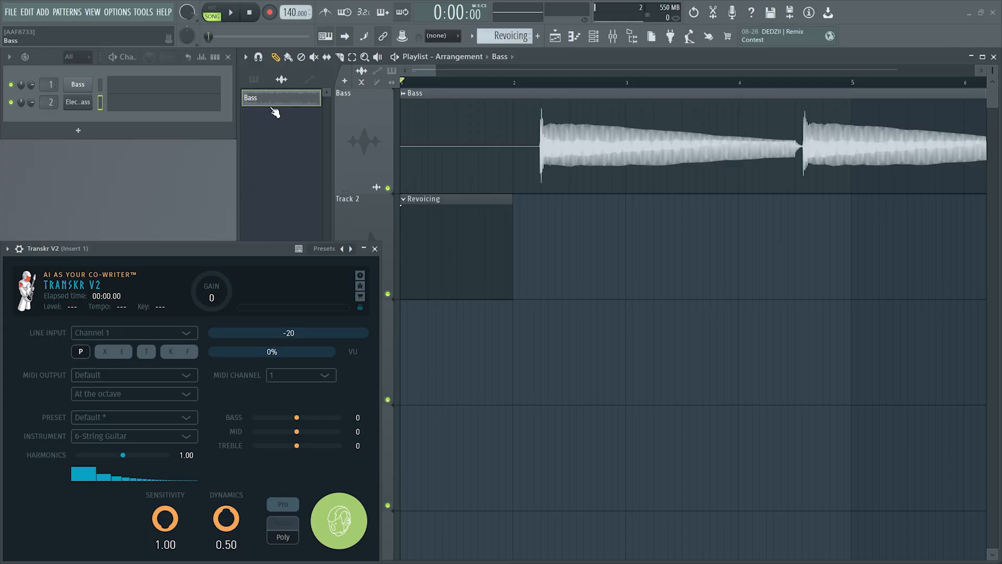
left_click_drag(276, 105, 339, 520)
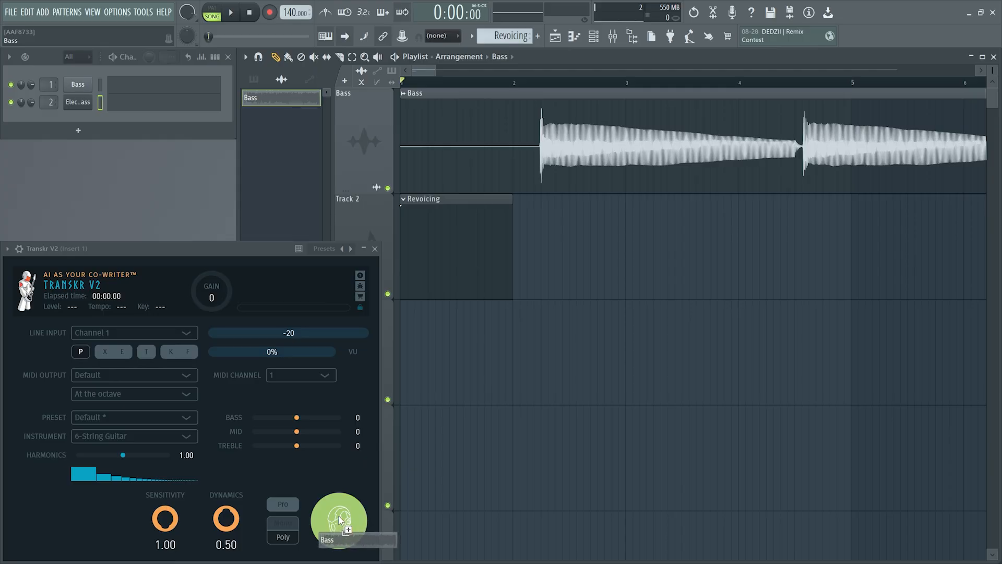
left_click_drag(339, 520, 289, 135)
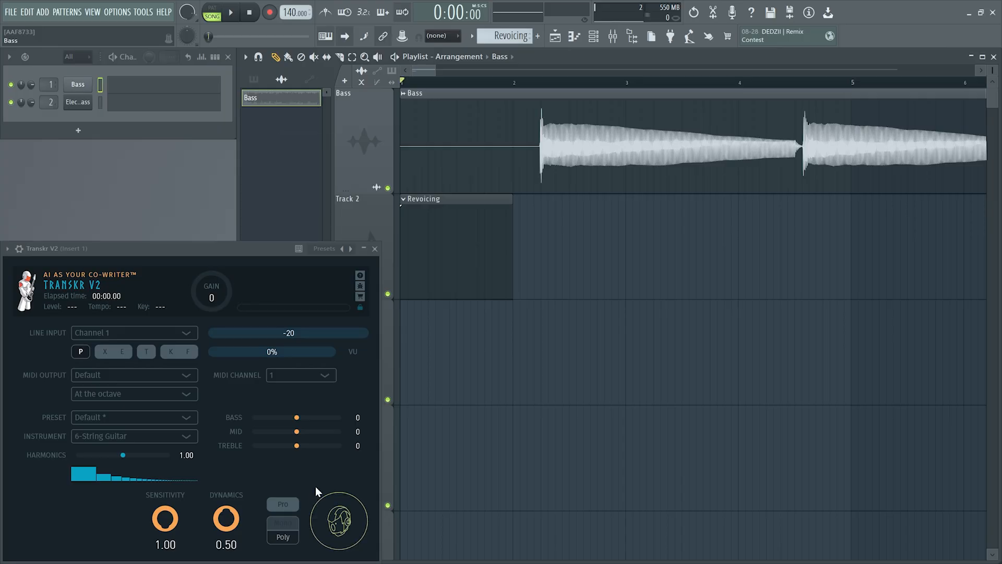
Turn off Chords in Transkr's transcription output options
left_click(339, 526)
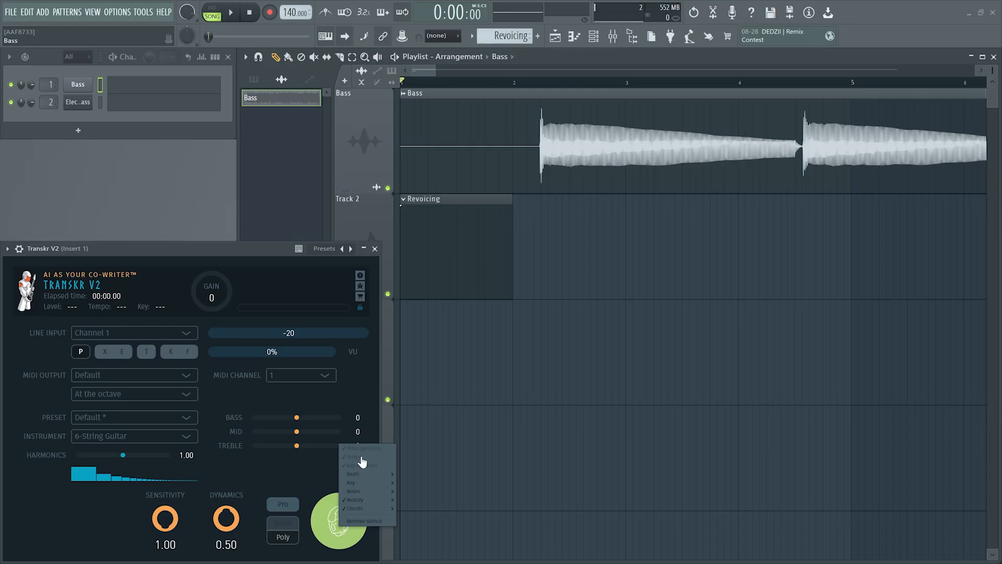
mouse_move(365, 509)
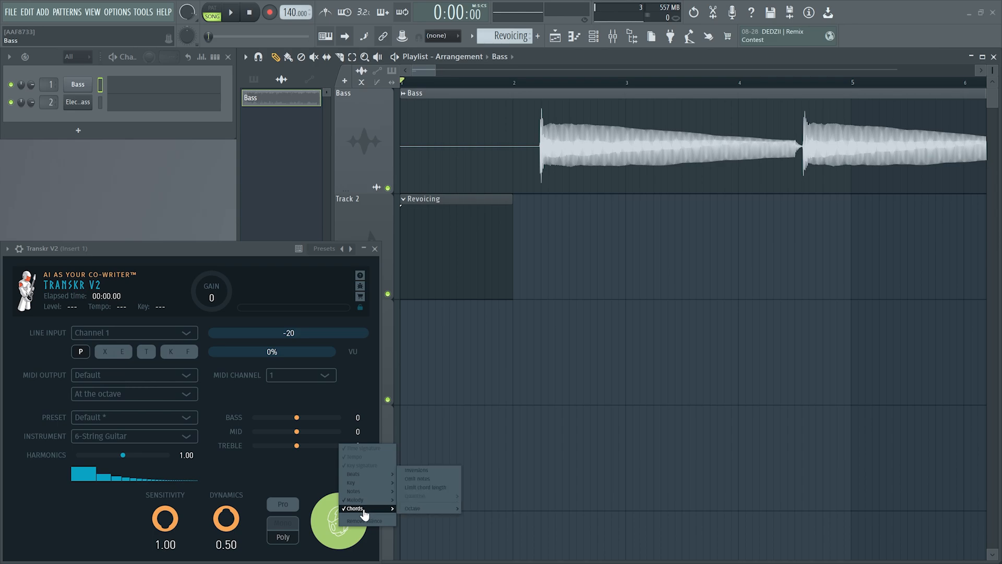
left_click(355, 509)
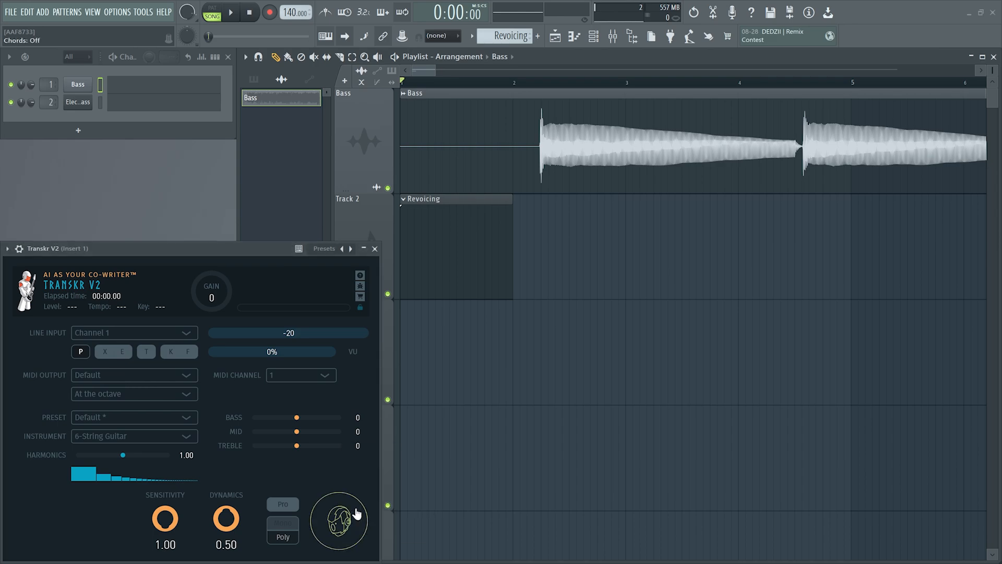
Check Transkr's output options again and transcribe the Bass audio clip with it
left_click(338, 528)
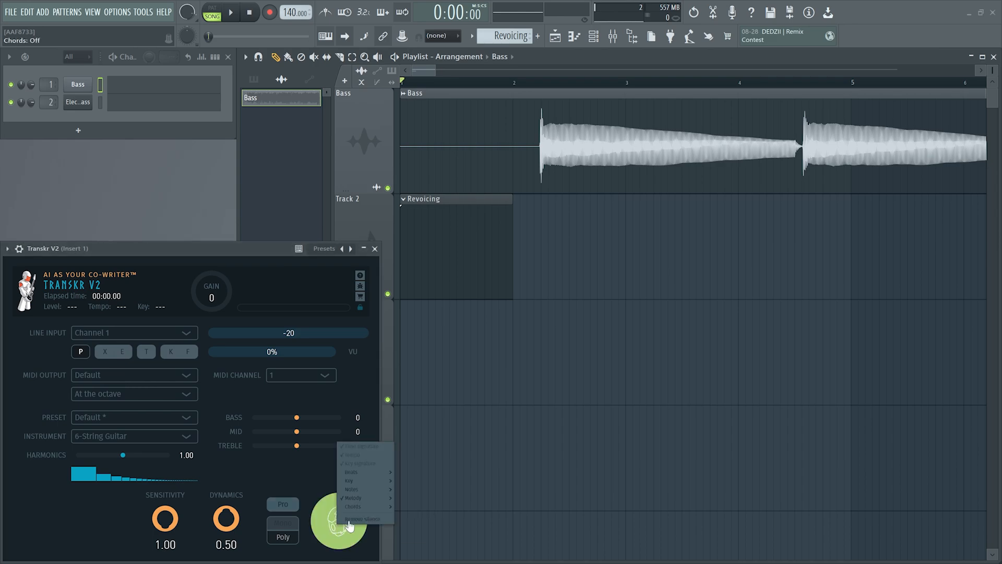
mouse_move(352, 500)
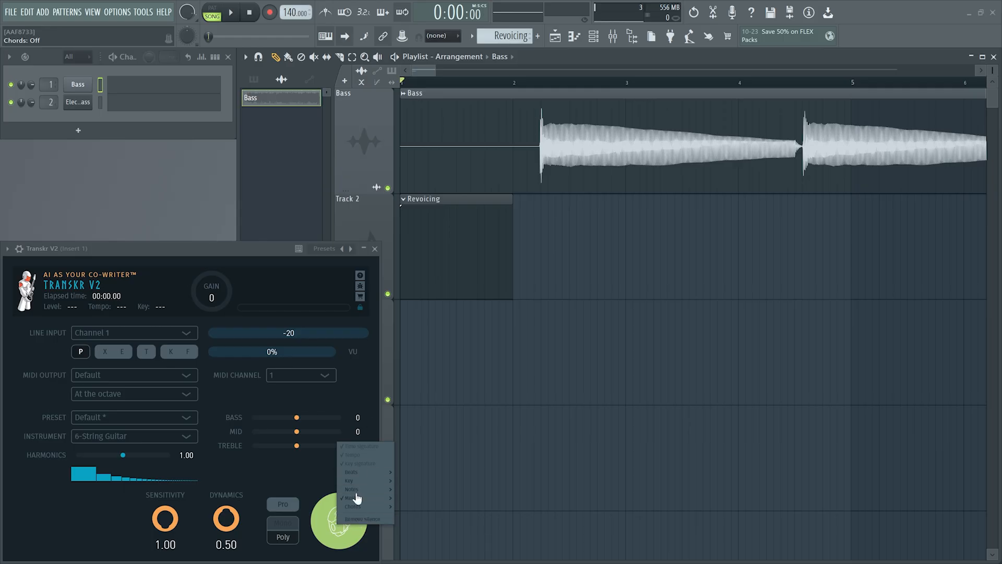
left_click(356, 376)
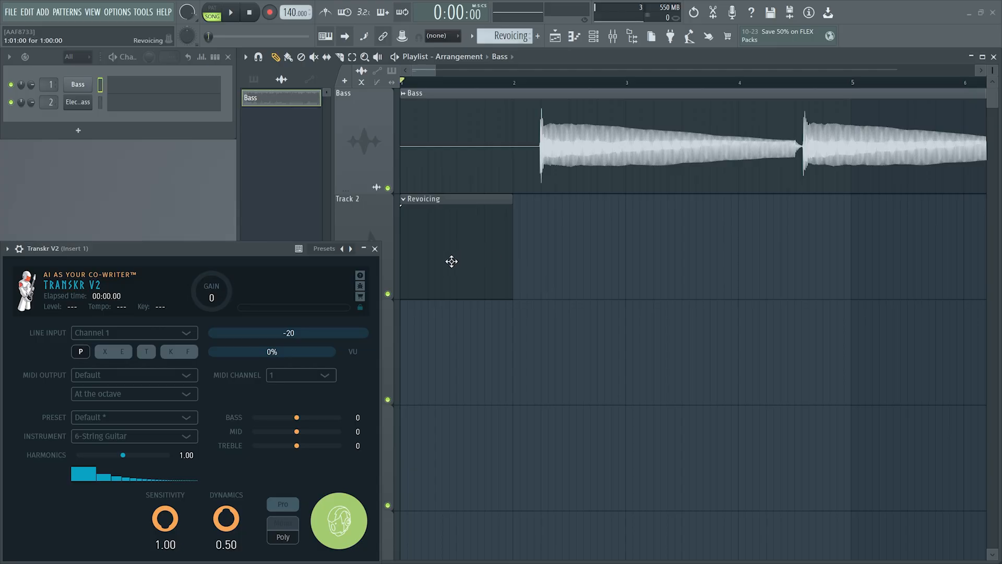
right_click(334, 519)
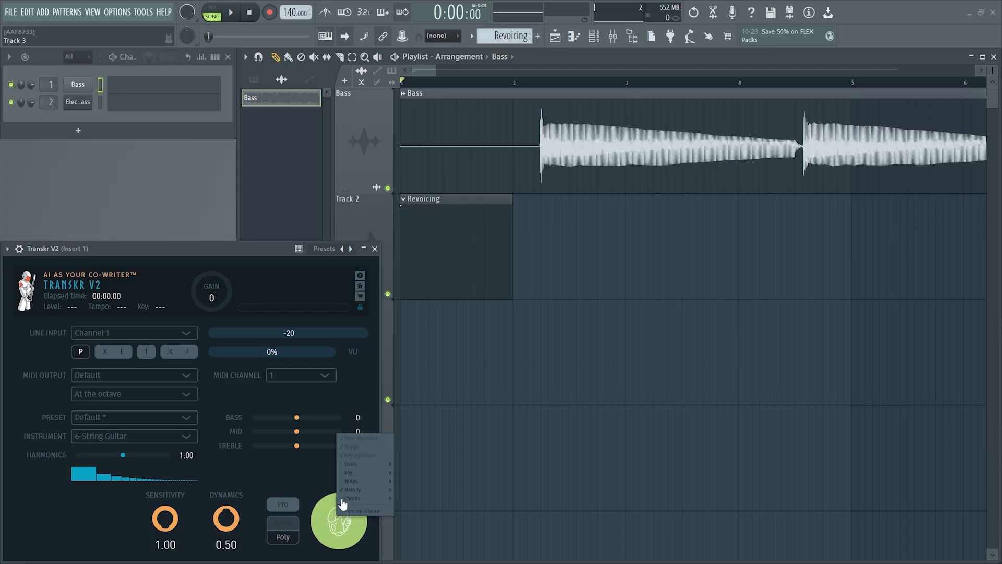
left_click(305, 478)
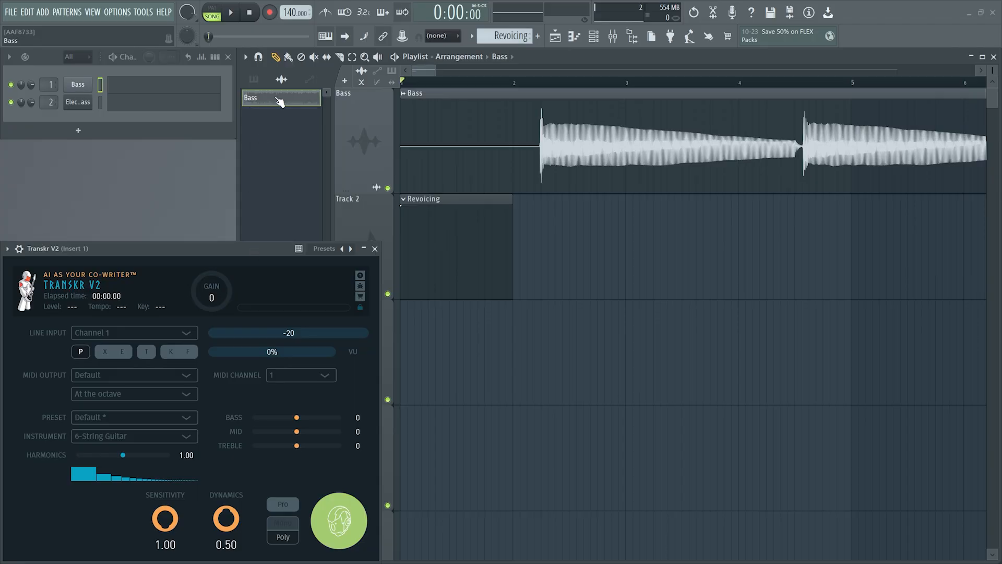
left_click_drag(277, 104, 339, 522)
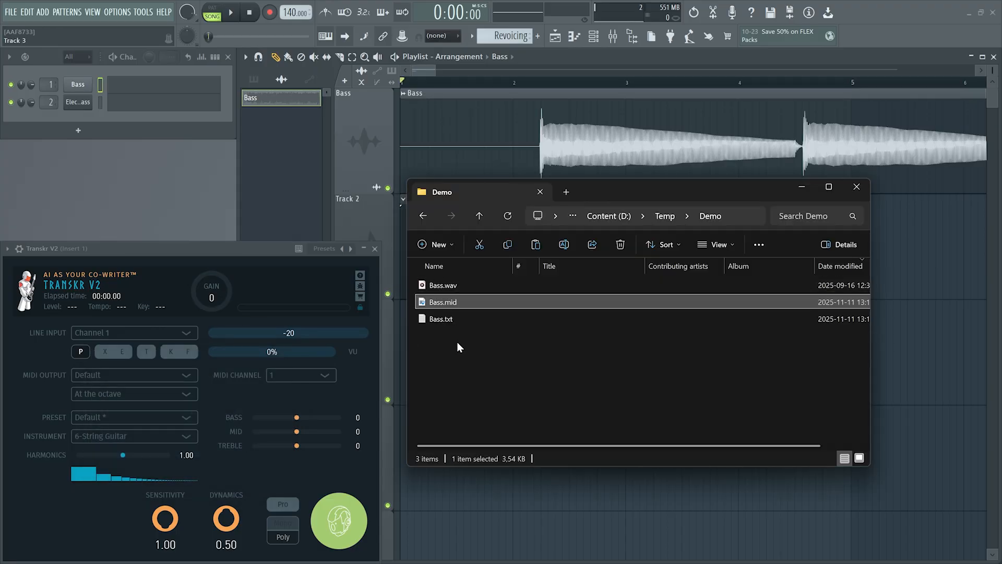
Look over the transcription files in the Demo folder and check the tempo given in Bass.txt
left_click(438, 286)
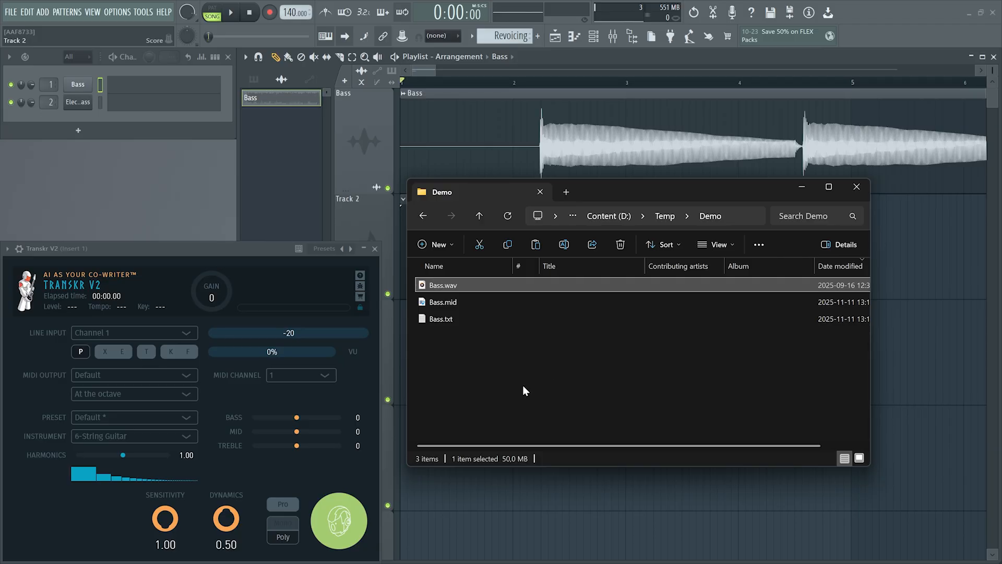
left_click(434, 322)
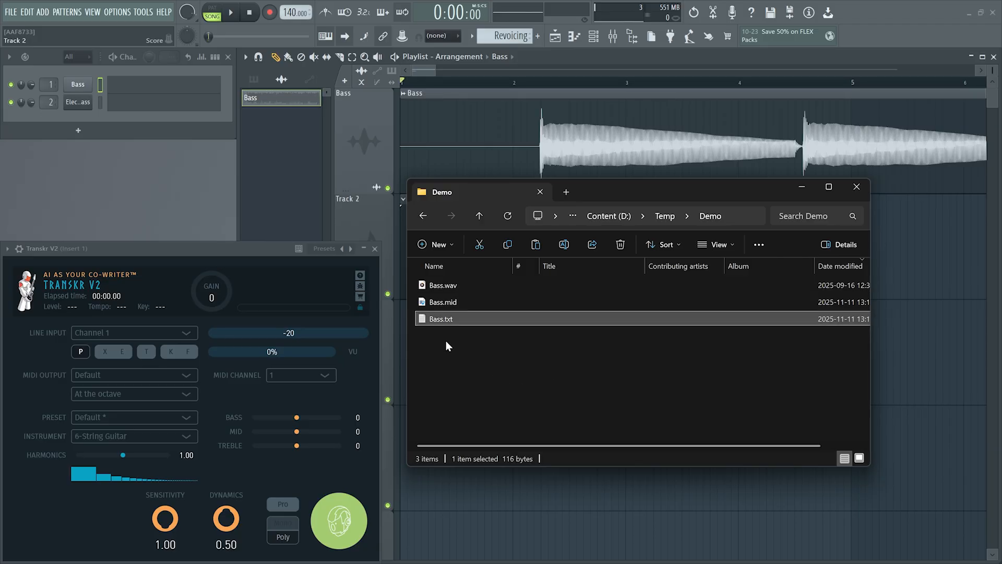
double_click(442, 319)
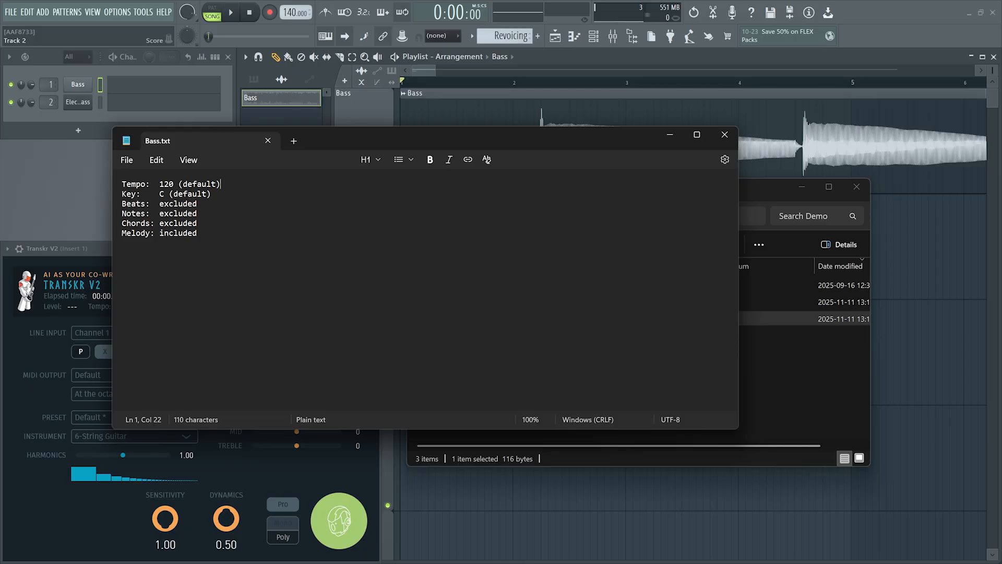
double_click(167, 184)
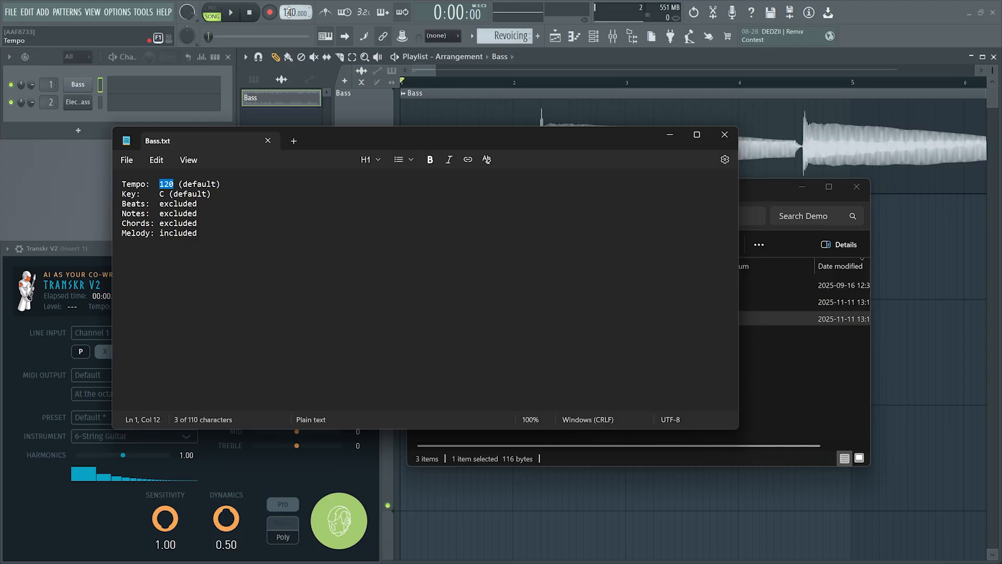
left_click(724, 134)
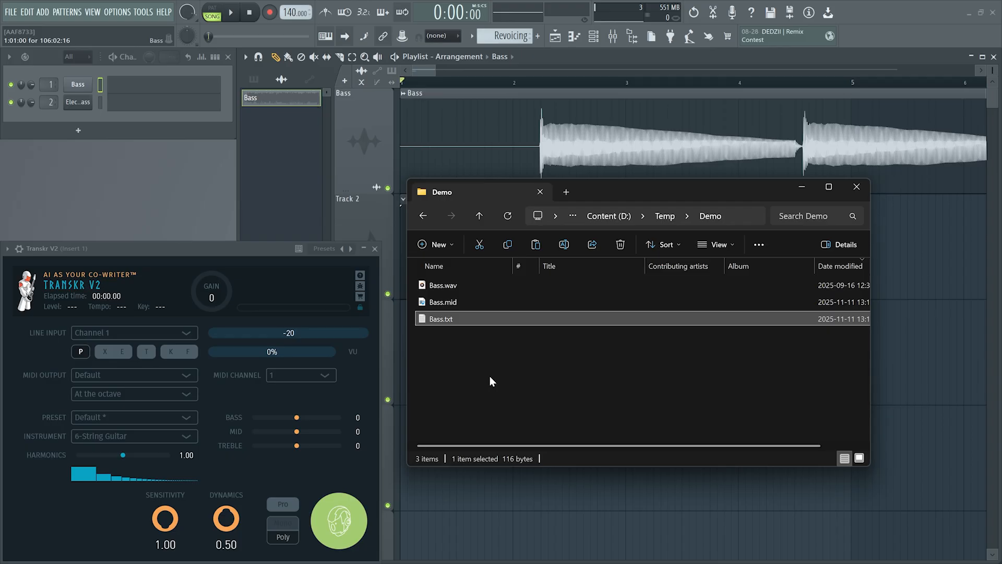
Import only the Melody track of Bass.mid into the Electric Finger Bass channel
left_click(438, 303)
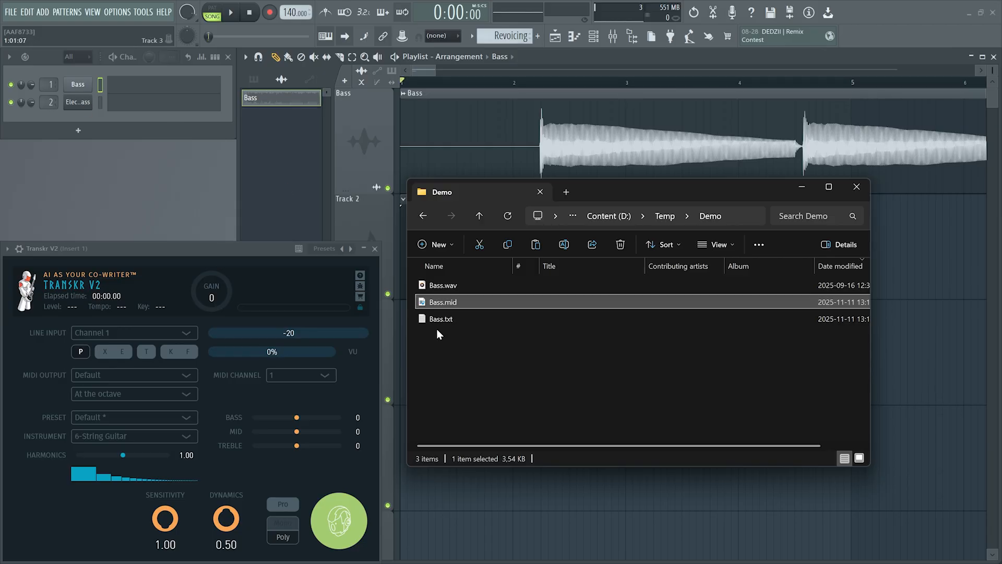
left_click_drag(445, 304, 74, 106)
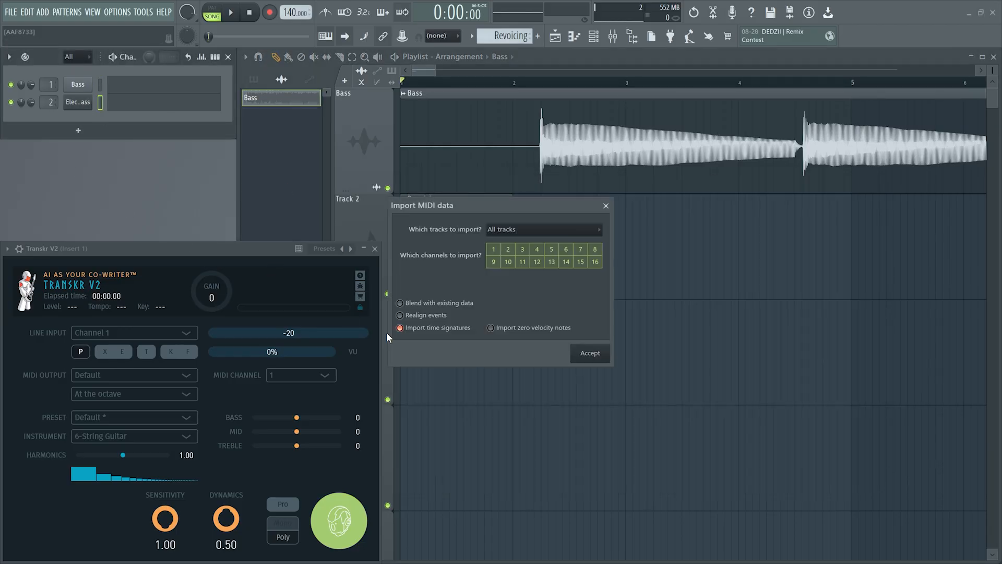
left_click(537, 230)
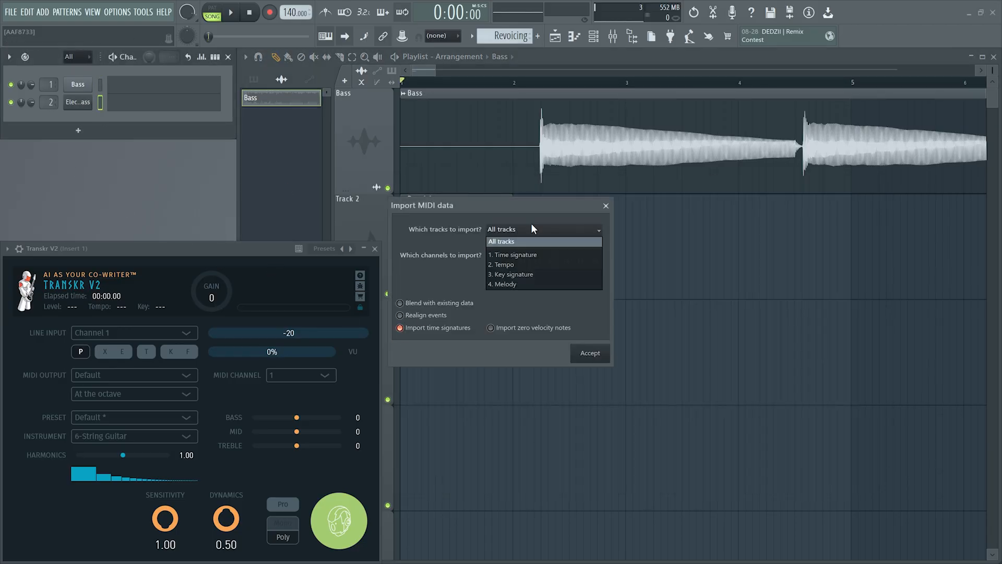
left_click(511, 284)
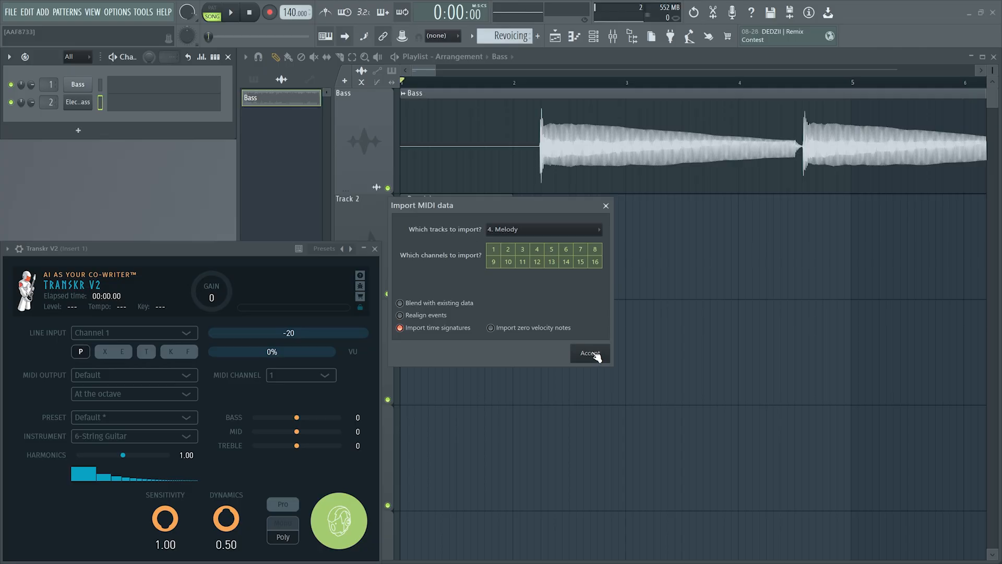
left_click(596, 355)
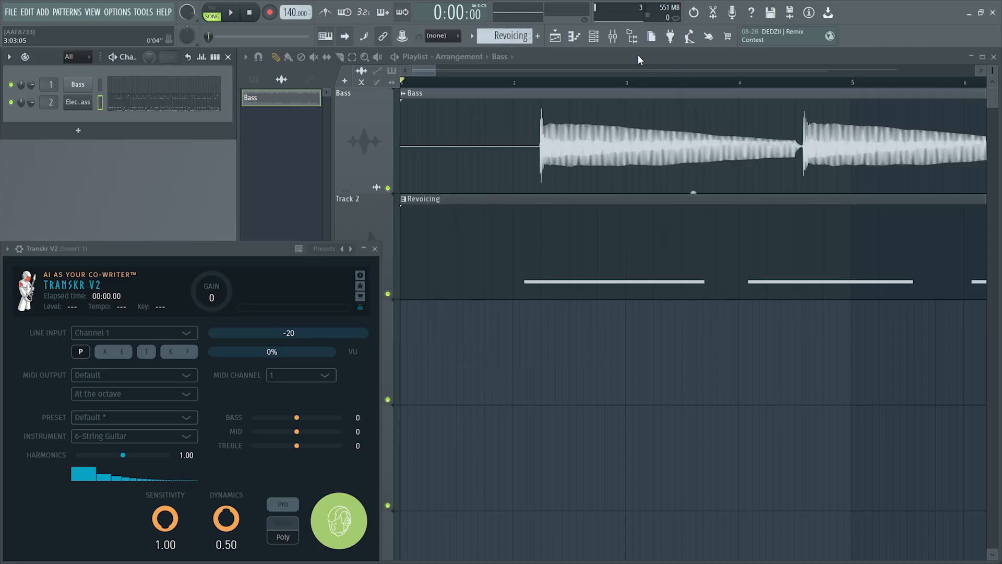
Compare the Revoicing clip with the bass audio and examine its notes in the piano roll
scroll(608, 194, "down", 10)
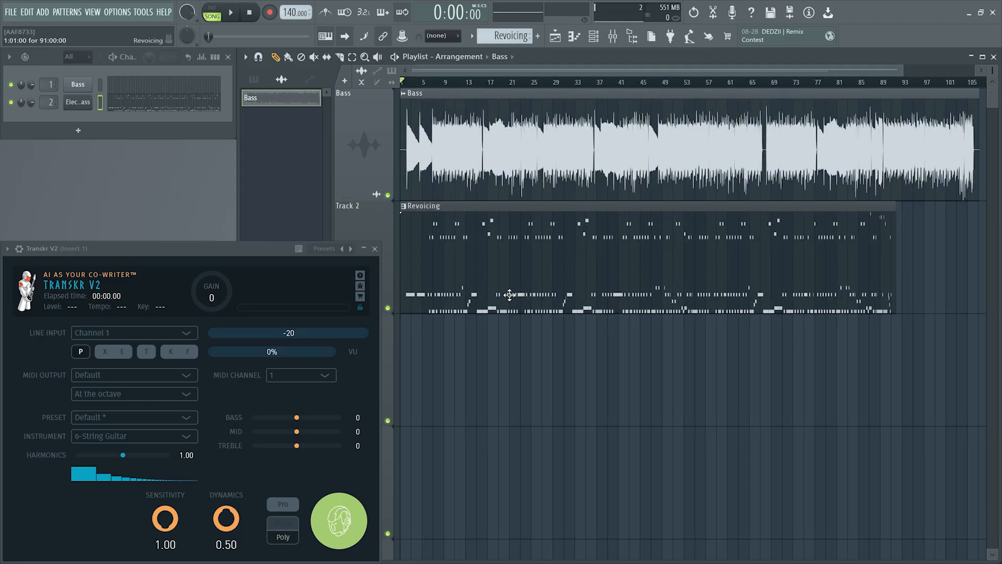
scroll(509, 295, "up", 5)
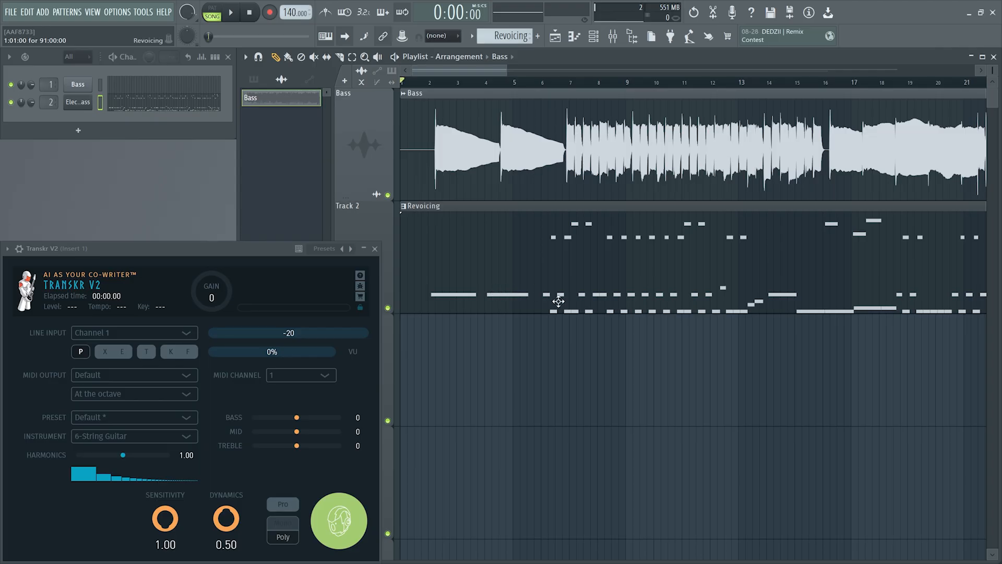
double_click(598, 265)
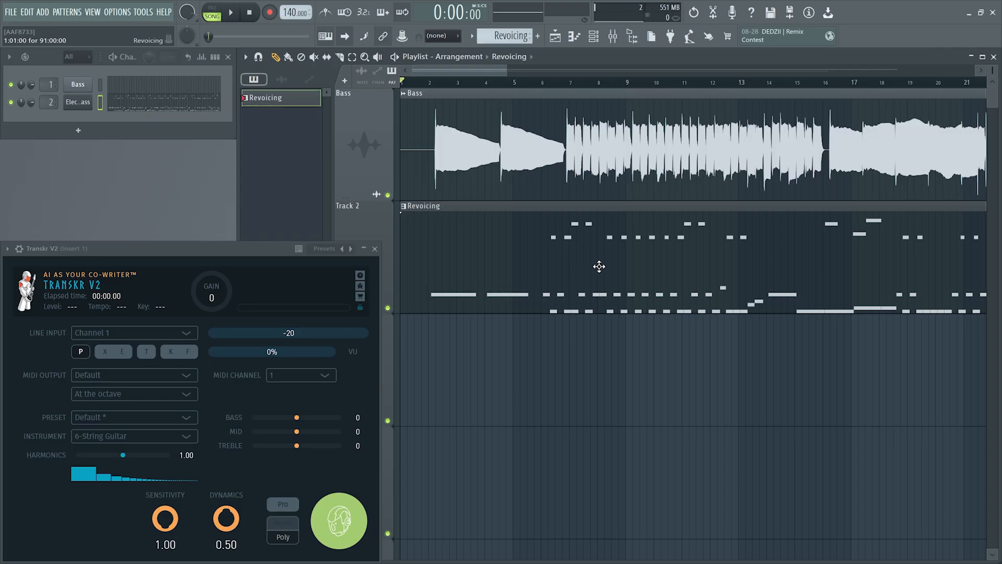
right_click(578, 340, "ctrl")
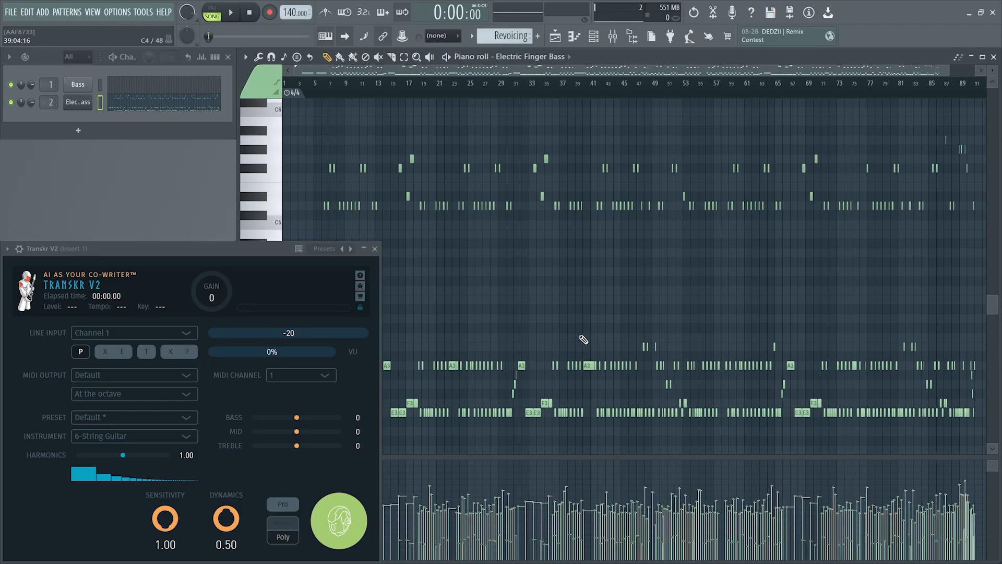
scroll(593, 326, "up", 6)
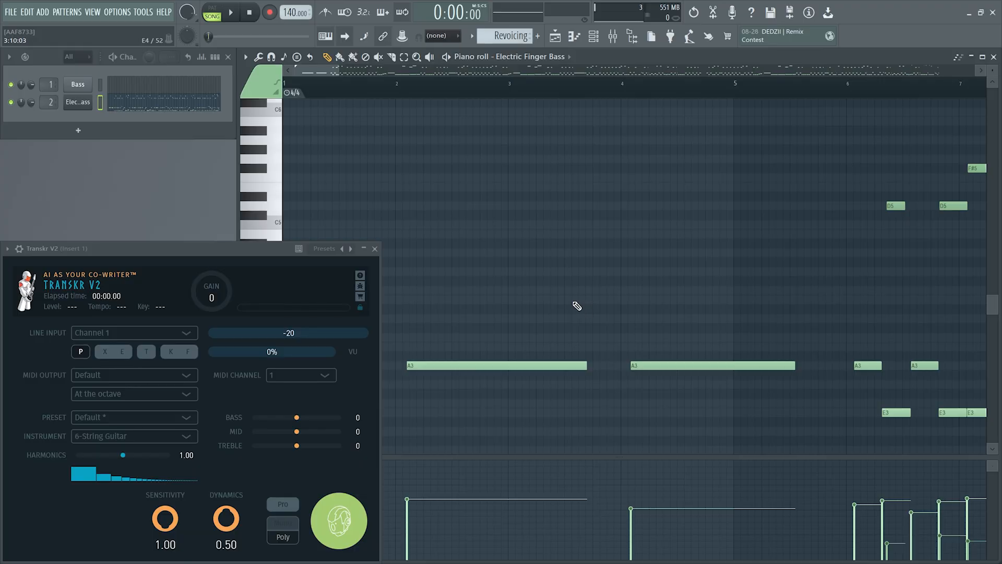
key("shift+4")
key("shift+2")
scroll(589, 311, "down", 2)
scroll(591, 310, "down", 3)
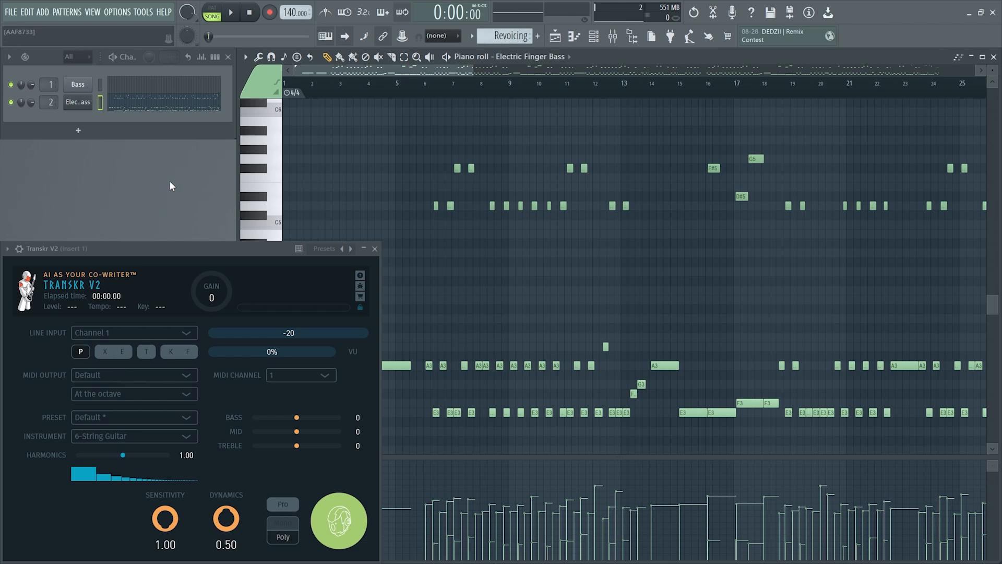
Mute the Bass audio channel and play the imported melody on Electric Finger Bass from the start
left_click(11, 86)
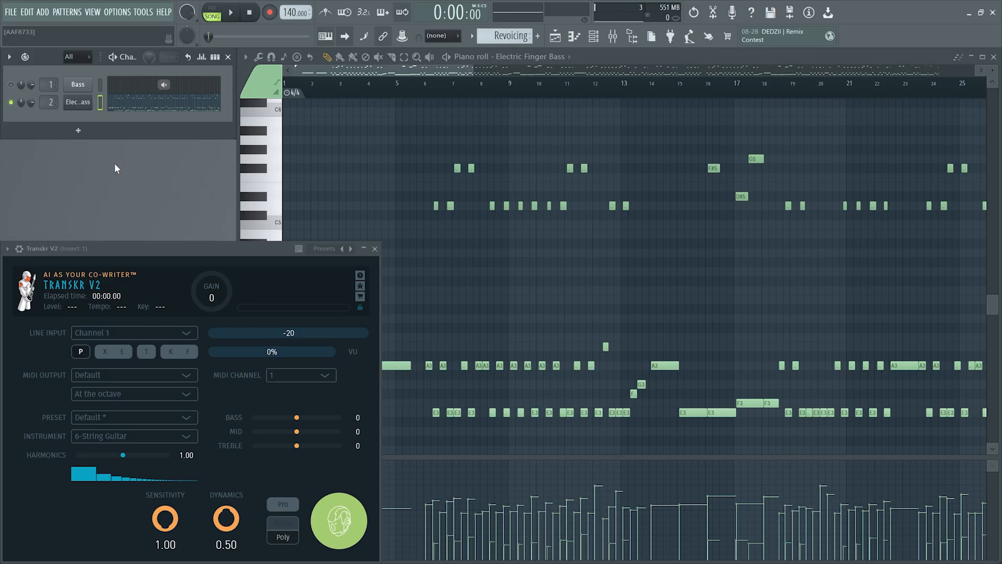
key("space")
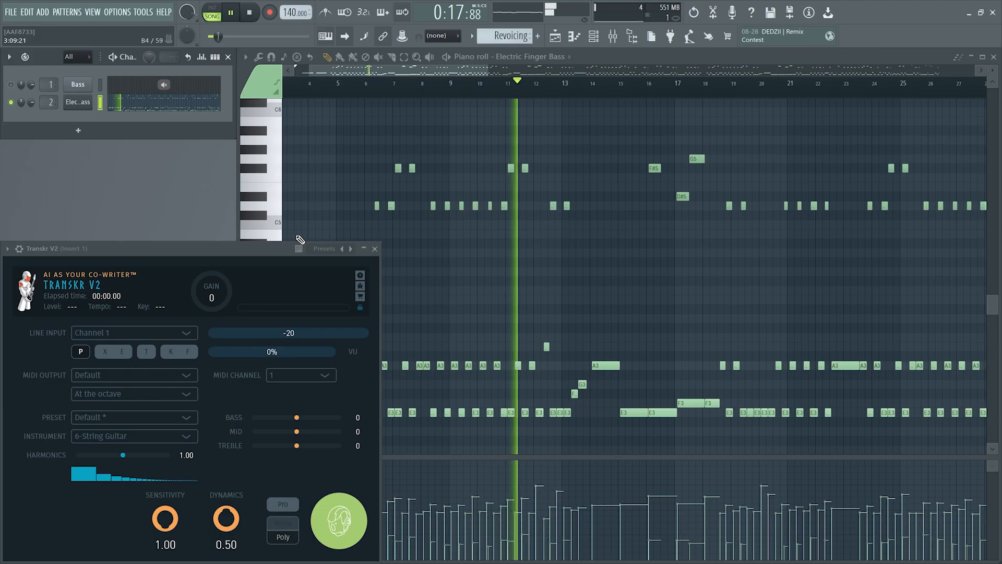
key("space")
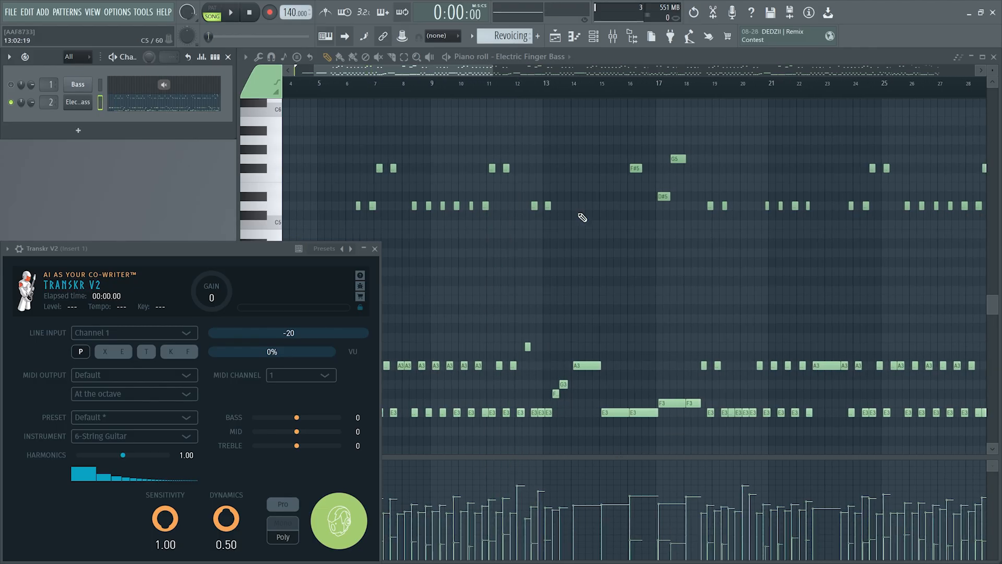
left_click_drag(450, 65, 407, 69)
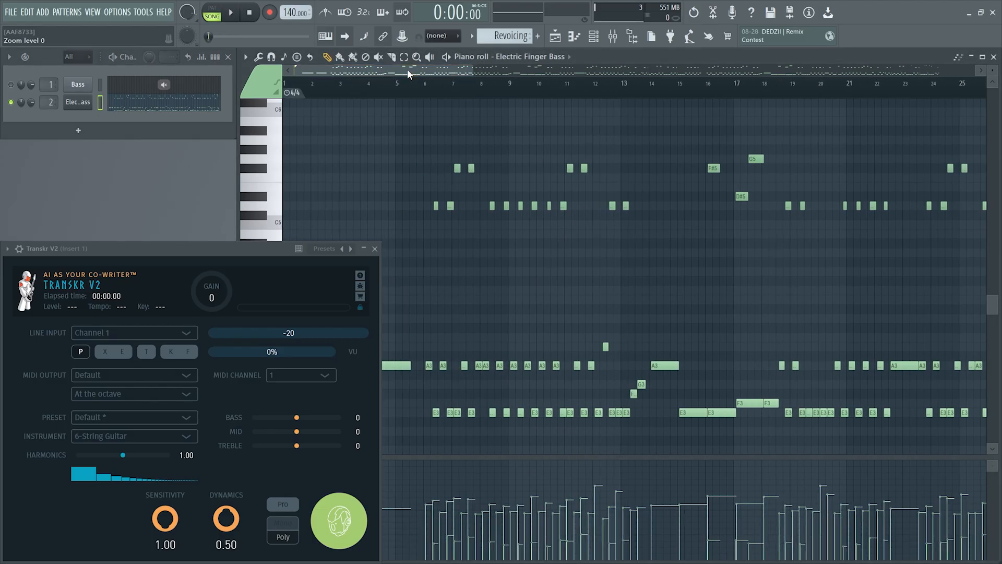
Set the project tempo to 120 BPM
right_click(295, 11)
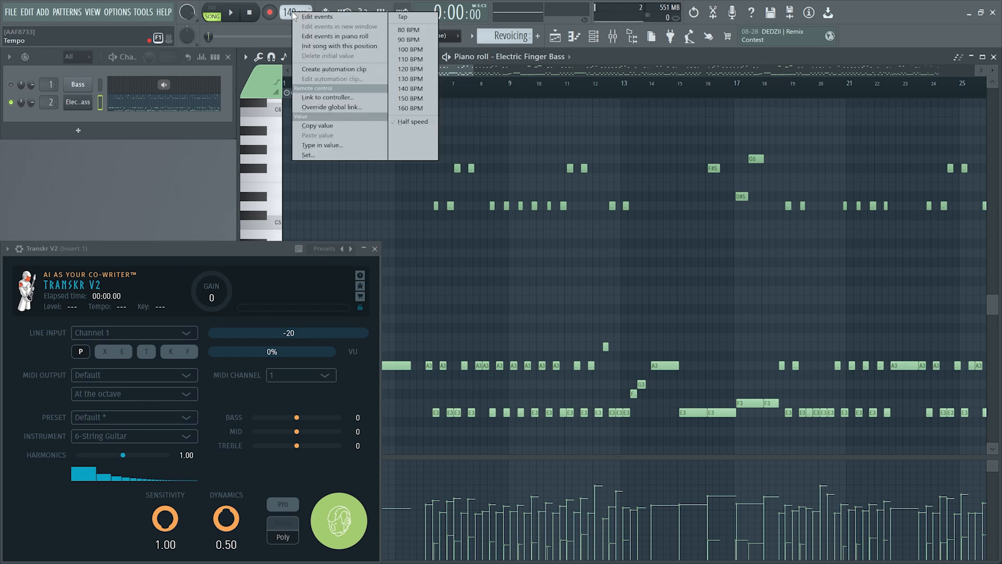
left_click(329, 150)
type("120")
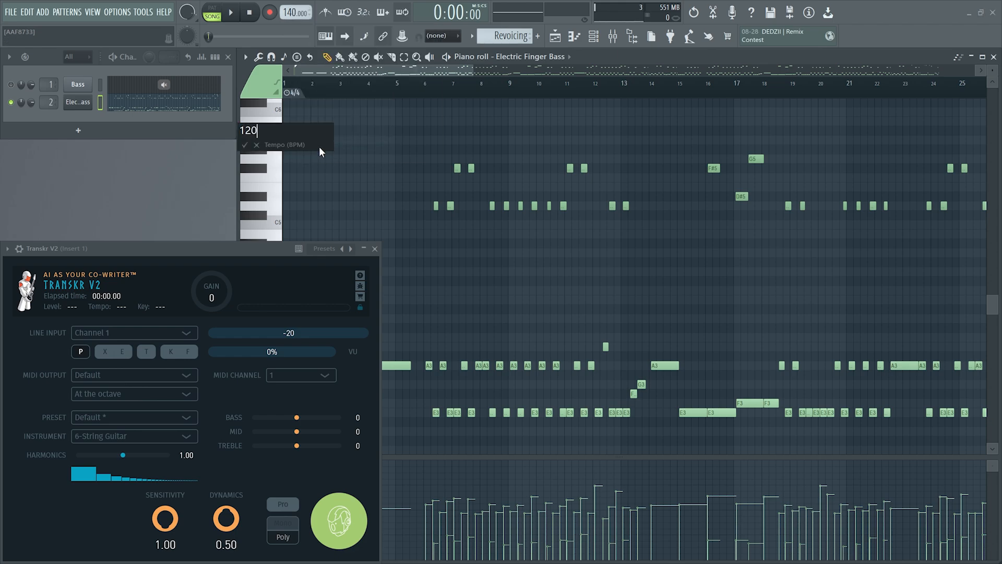
key("Return")
Play the Electric Finger Bass melody at the new tempo and look over its notes in the piano roll
left_click(400, 88)
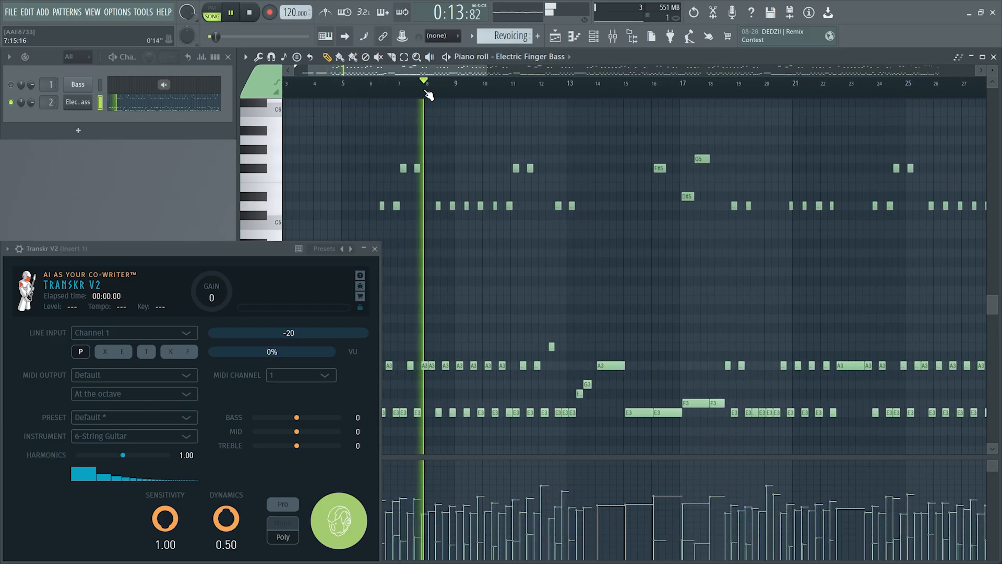
key("space")
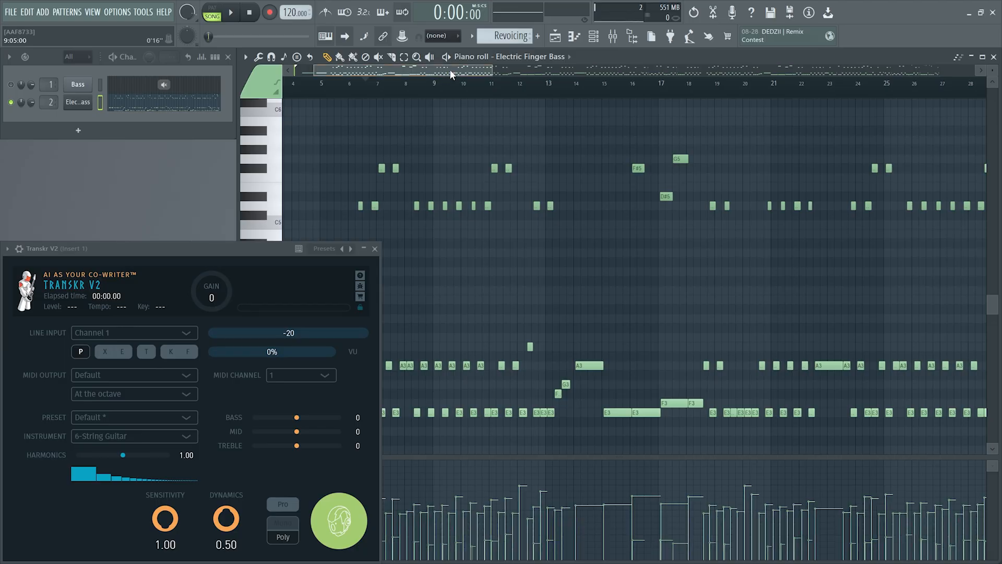
scroll(450, 70, "left", 3)
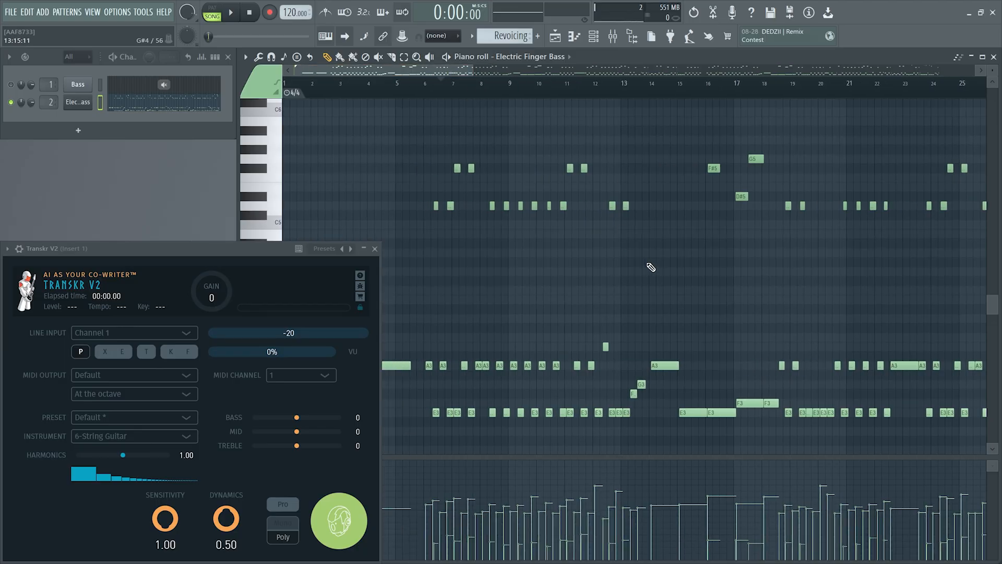
Close the piano roll and load the Default Bass preset in Transkr V2
left_click(993, 57)
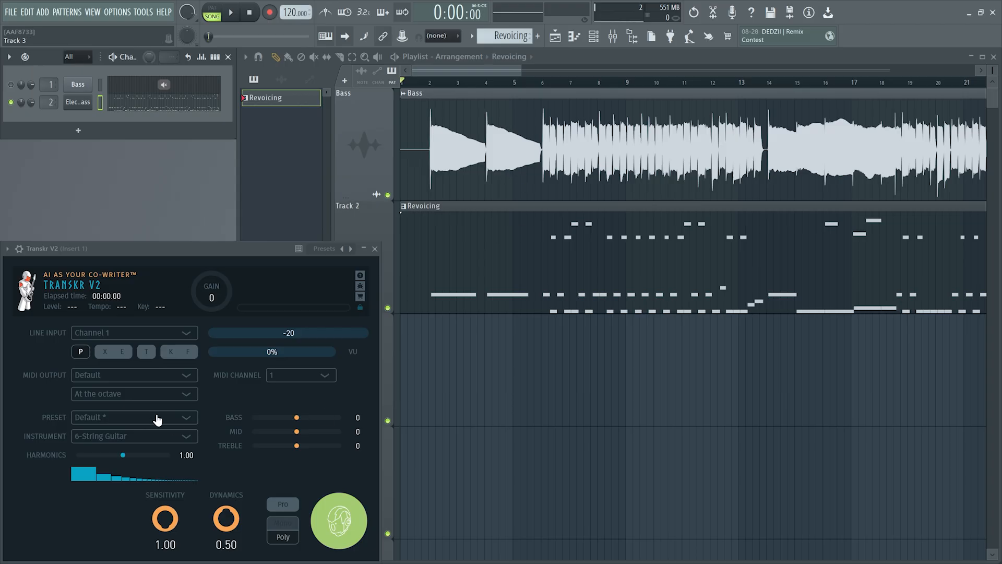
left_click(141, 421)
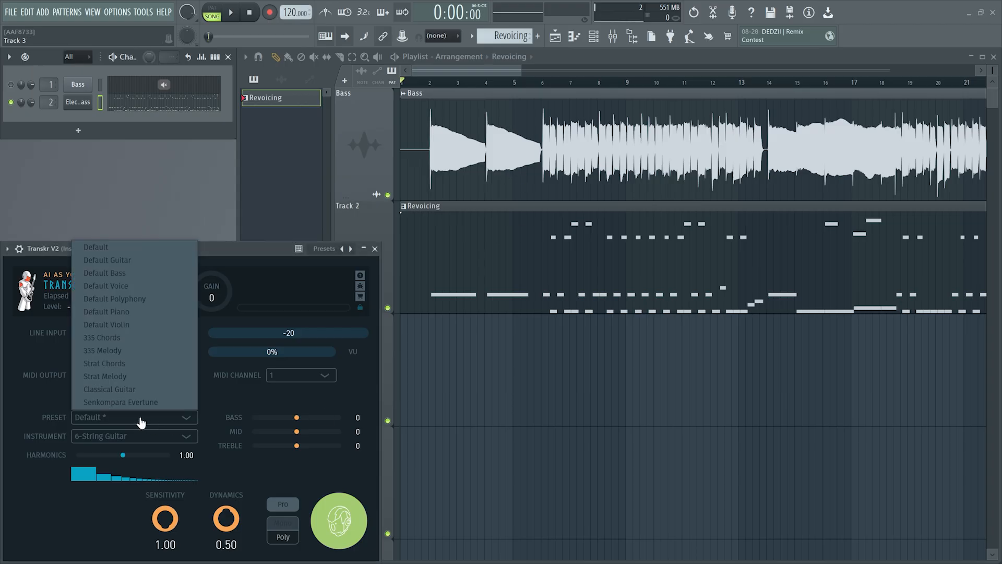
left_click(123, 277)
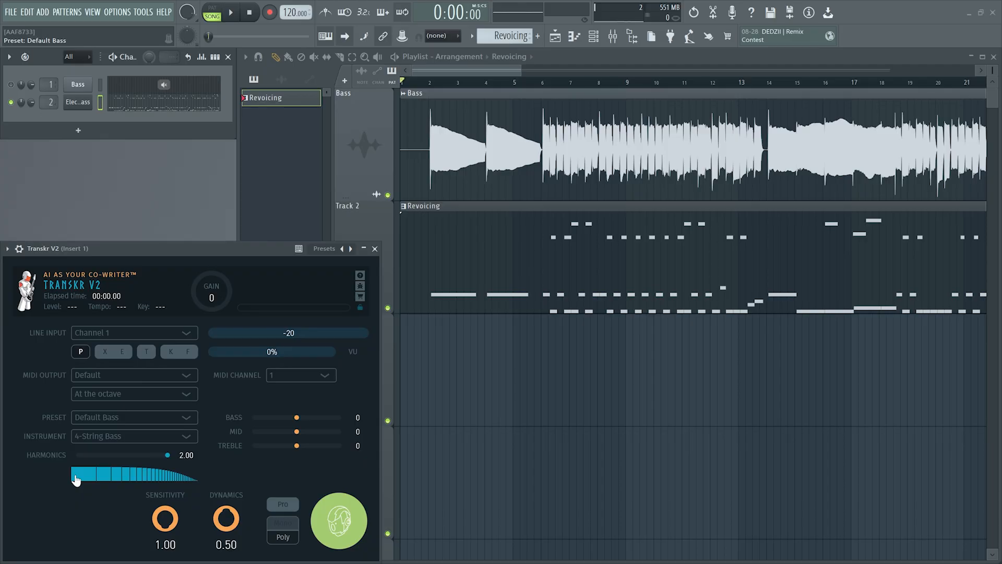
Try lowering the Transkr V2 harmonics to 1.18, and restore the settings by reloading the Default Bass preset
mouse_move(75, 479)
left_mouse_down()
mouse_move(123, 468)
mouse_move(180, 478)
left_mouse_up()
double_click(113, 475)
left_click_drag(169, 459, 132, 468)
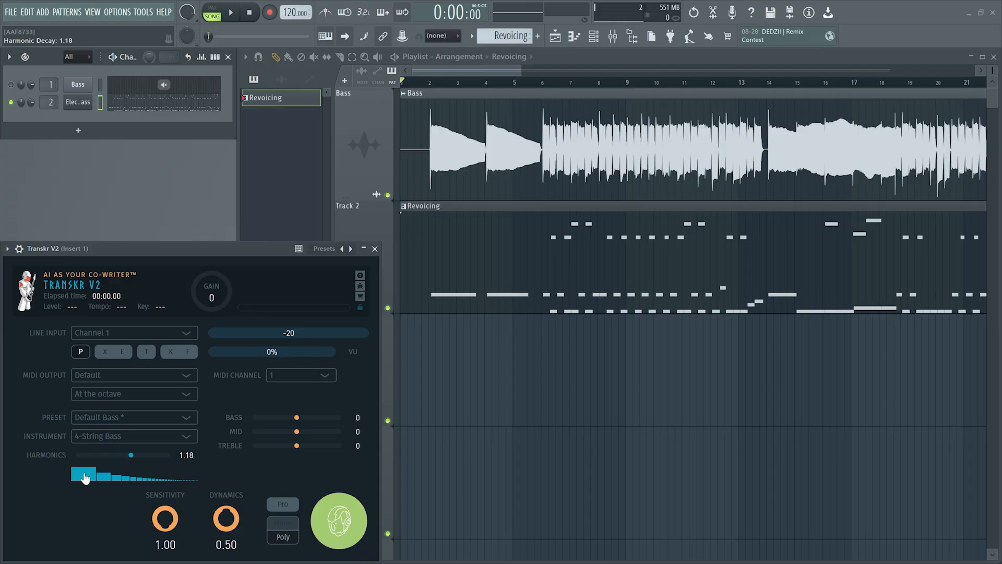
mouse_move(114, 481)
left_mouse_down()
mouse_move(118, 460)
mouse_move(139, 459)
mouse_move(136, 487)
left_mouse_up()
double_click(79, 476)
left_click(119, 418)
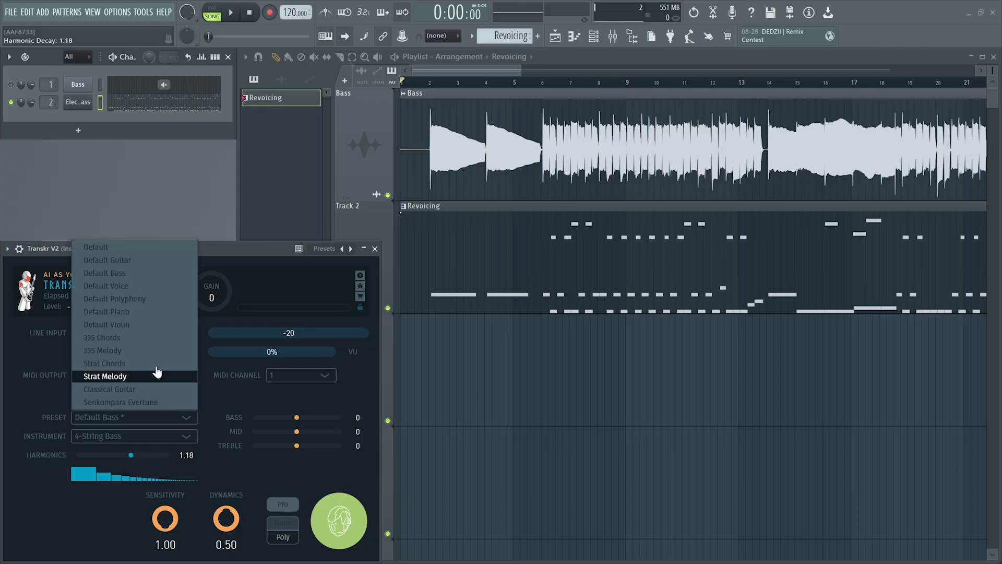
left_click(130, 271)
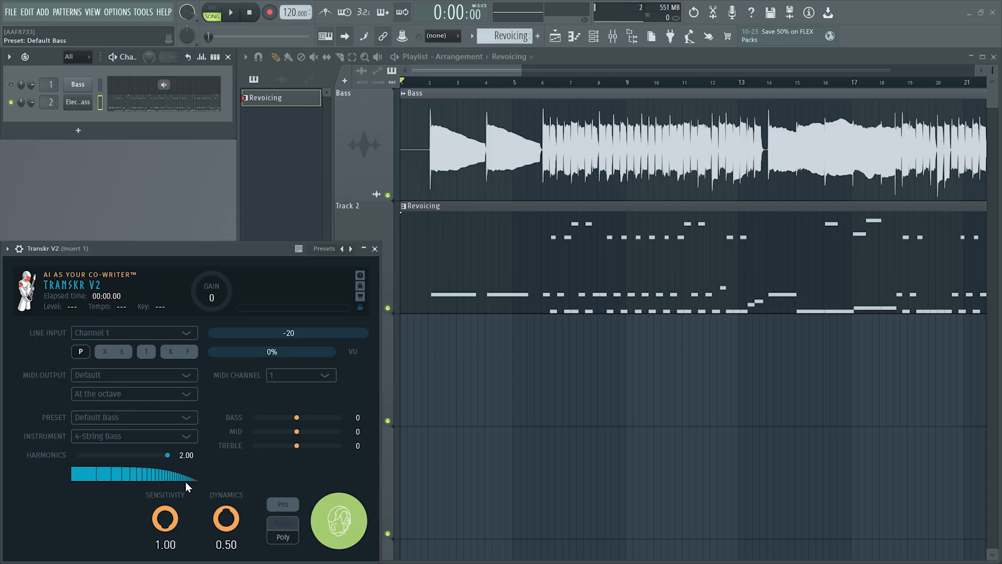
Switch Transkr V2 to Pro mode and transcribe the Bass audio clip from the project's clip list
left_click(293, 509)
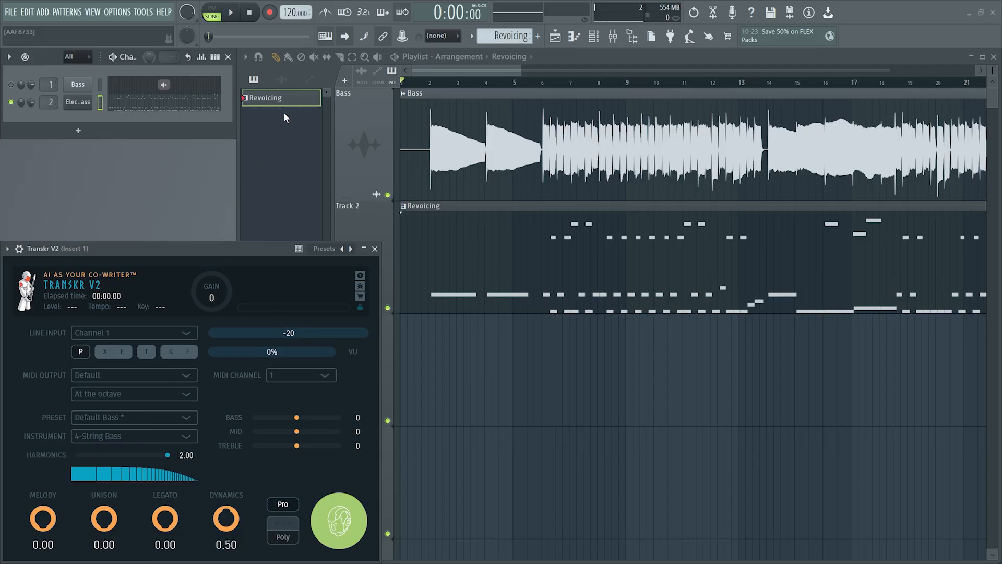
left_click(280, 83)
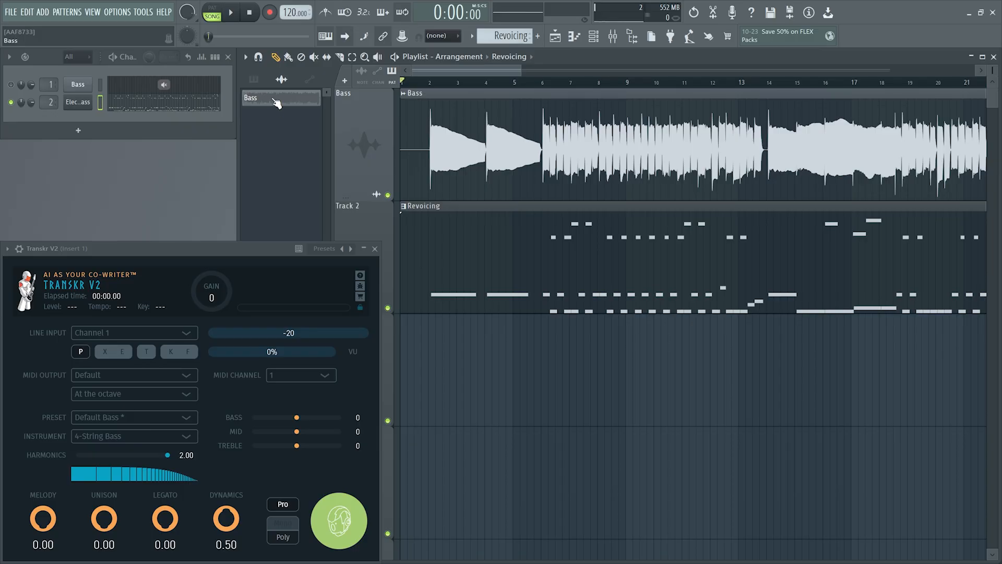
left_click_drag(277, 102, 331, 513)
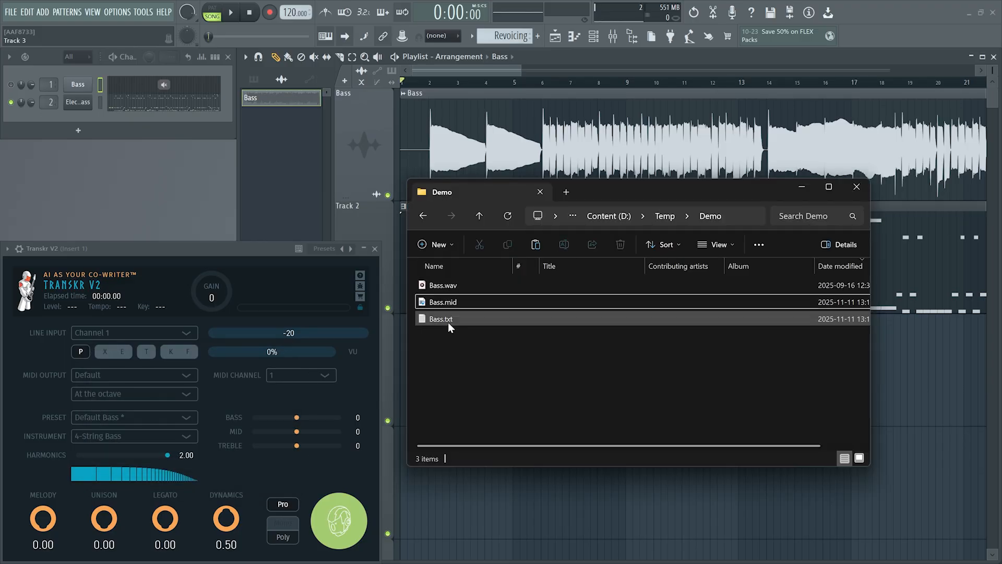
Replace the Electric Finger Bass notes with only the Melody track of the newly transcribed Bass.mid
left_click_drag(443, 302, 75, 99)
left_click(521, 229)
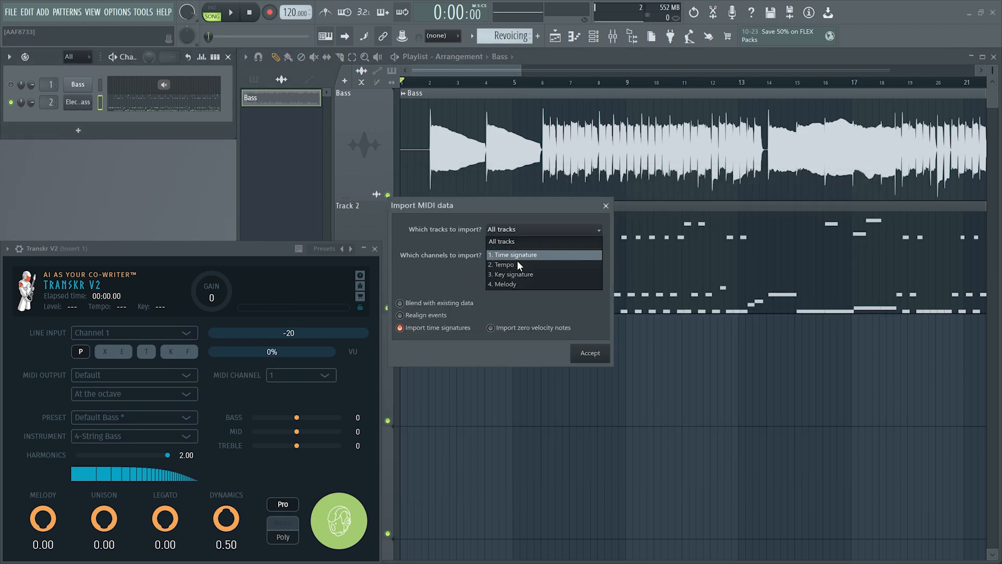
left_click(498, 283)
left_click(590, 354)
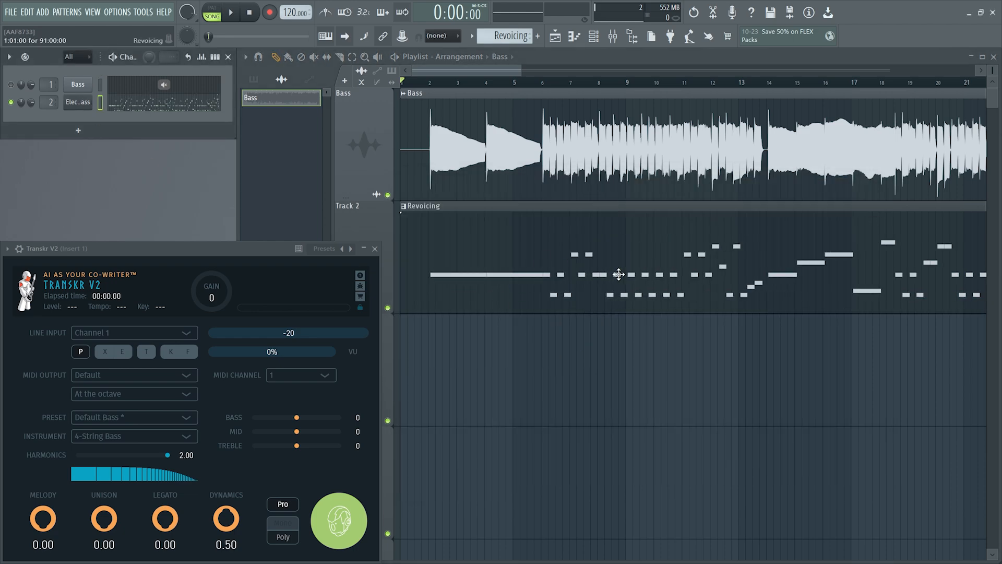
Examine the newly imported Revoicing notes in the piano roll and play them, collapsing the Transkr V2 window to uncover the keyboard
double_click(634, 247)
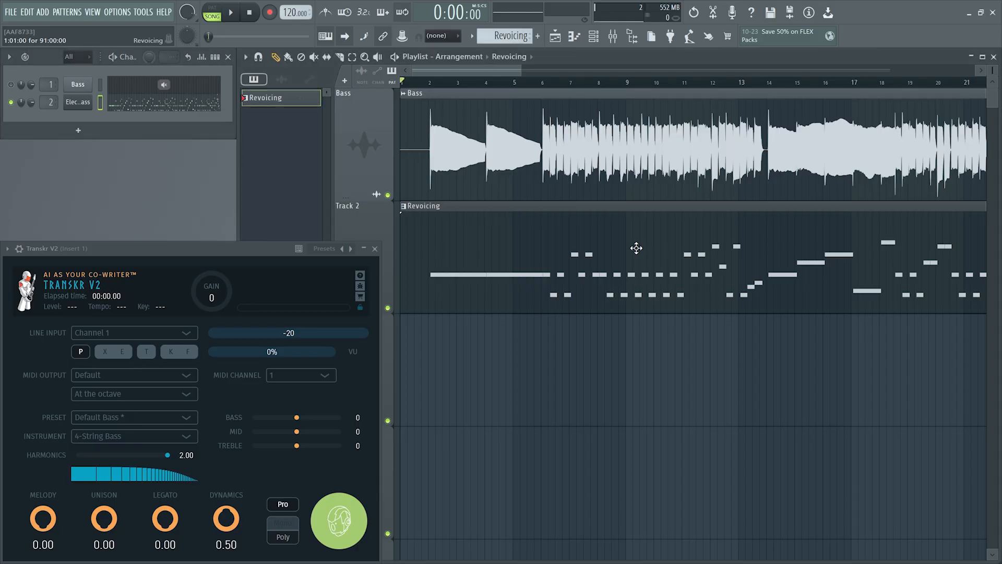
right_click(546, 240, "ctrl")
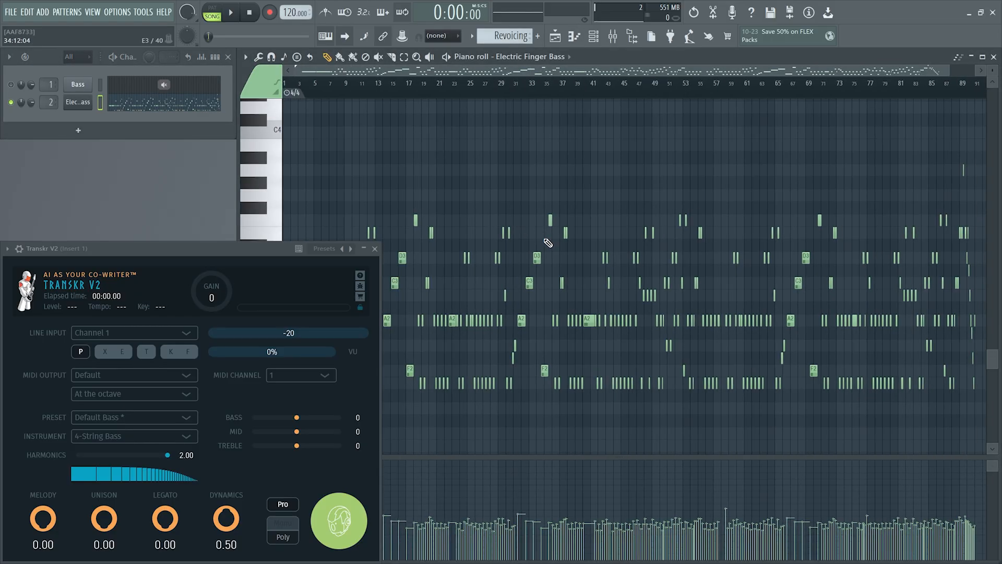
right_click(584, 301, "ctrl")
right_click(584, 301, "ctrl")
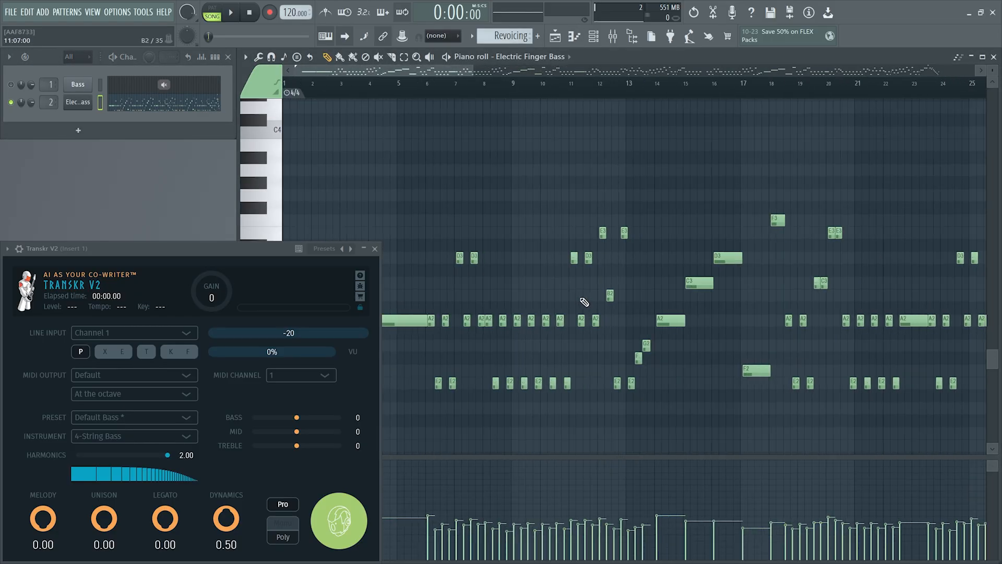
left_click(360, 83)
key("space")
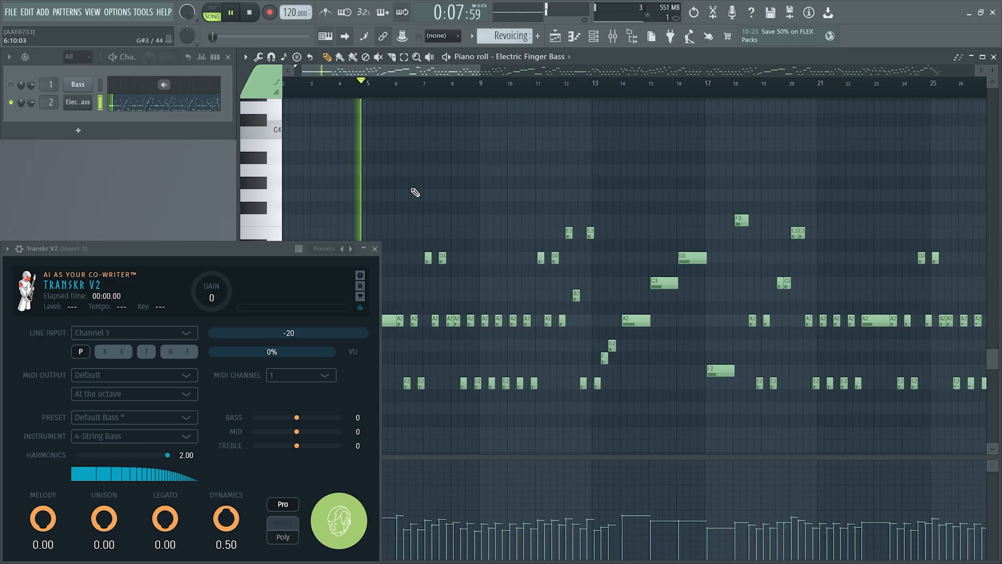
double_click(227, 251)
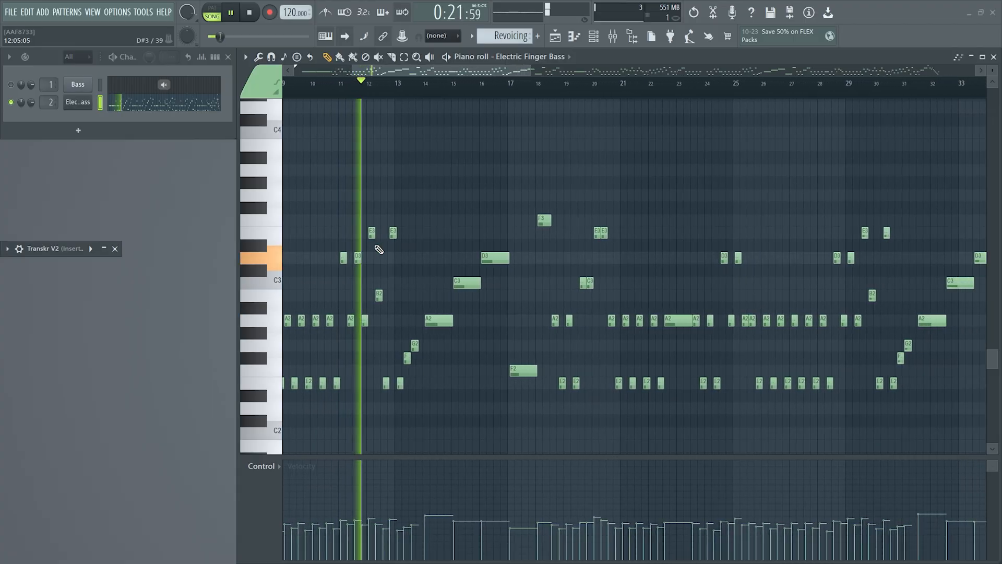
Unmute the Bass audio channel and play it together with the Electric Finger Bass melody
left_click(11, 85)
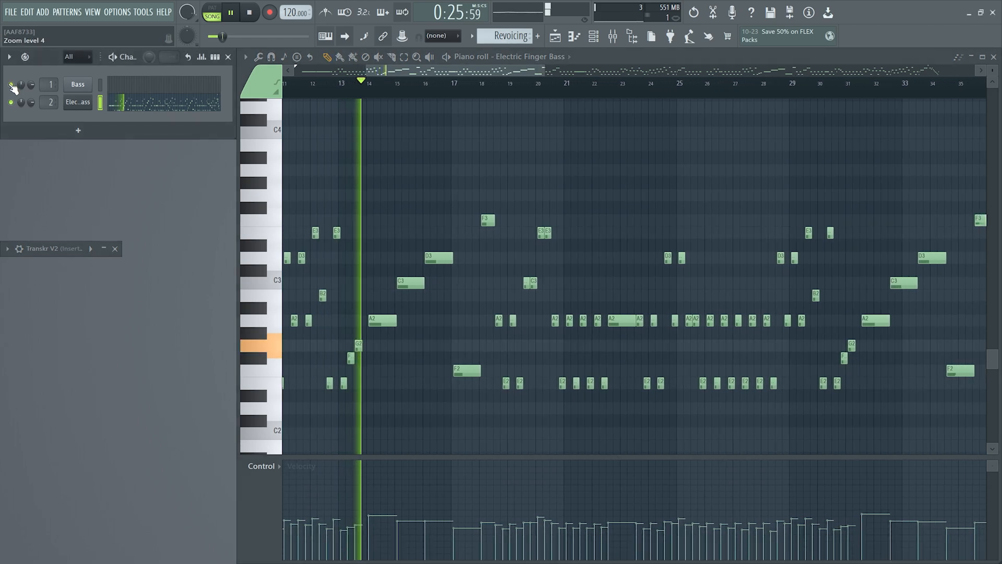
key("space")
key("space")
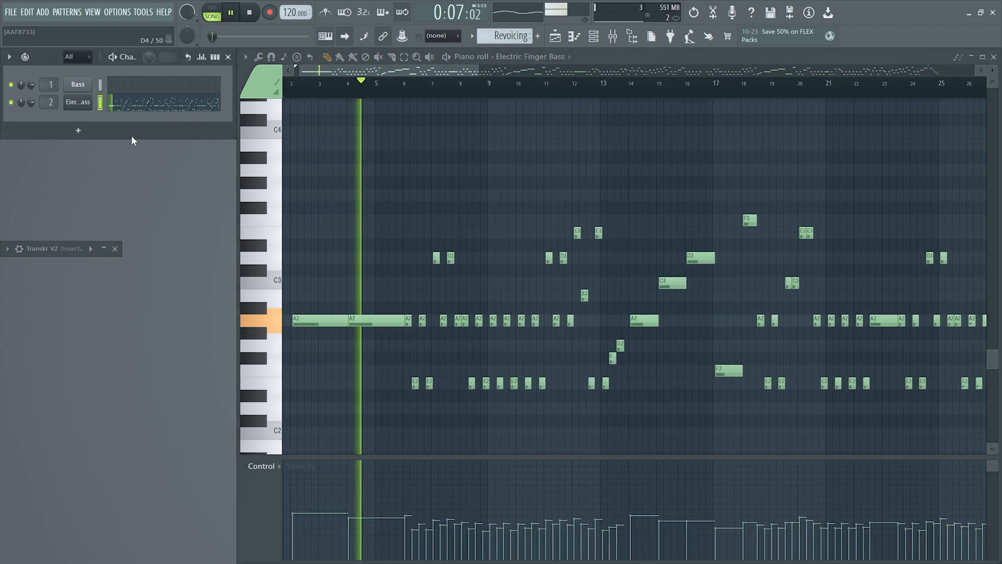
key("space")
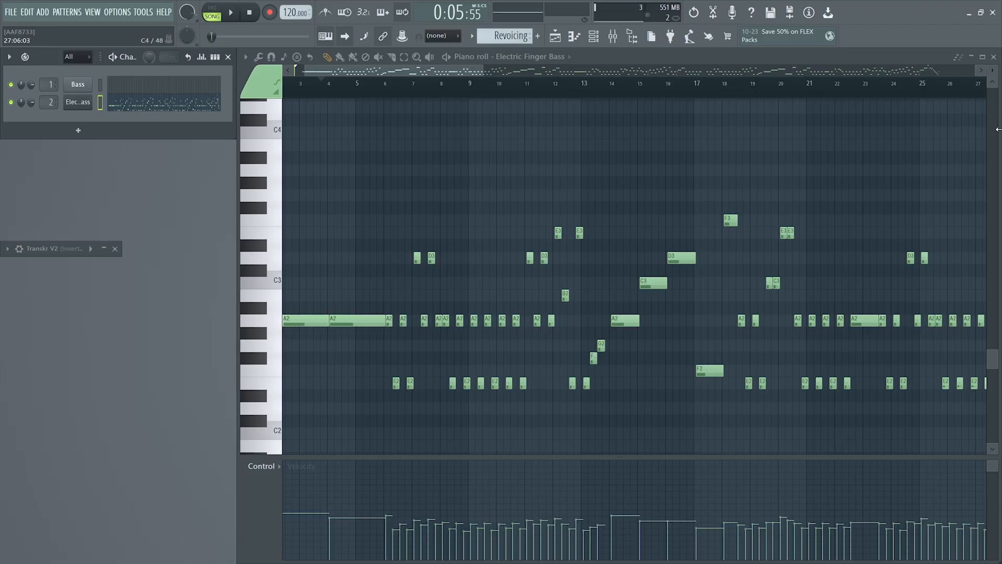
Play the playlist from the start to compare the Bass and Revoicing clips, muting the Bass track partway through
left_click(575, 39)
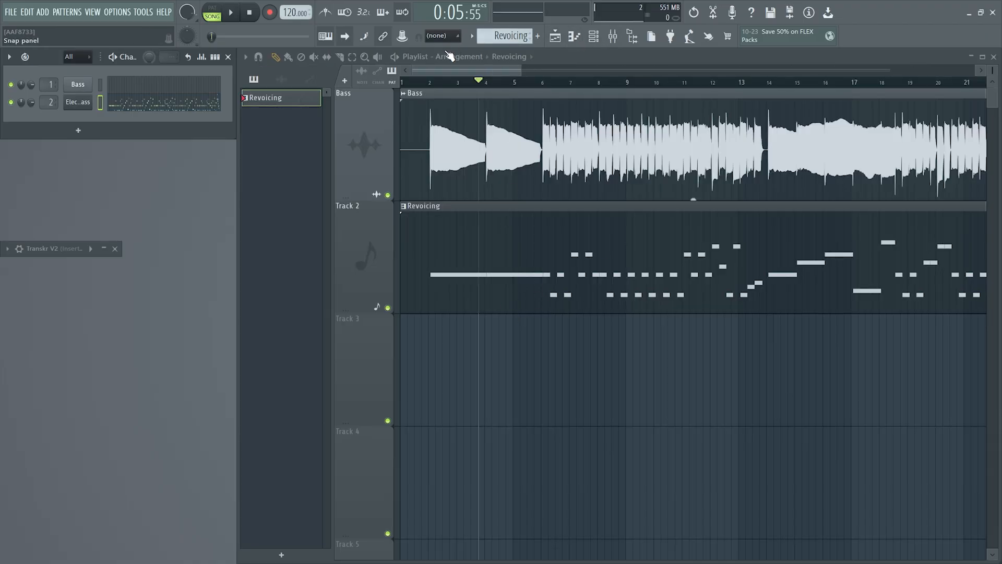
left_click_drag(478, 81, 391, 94)
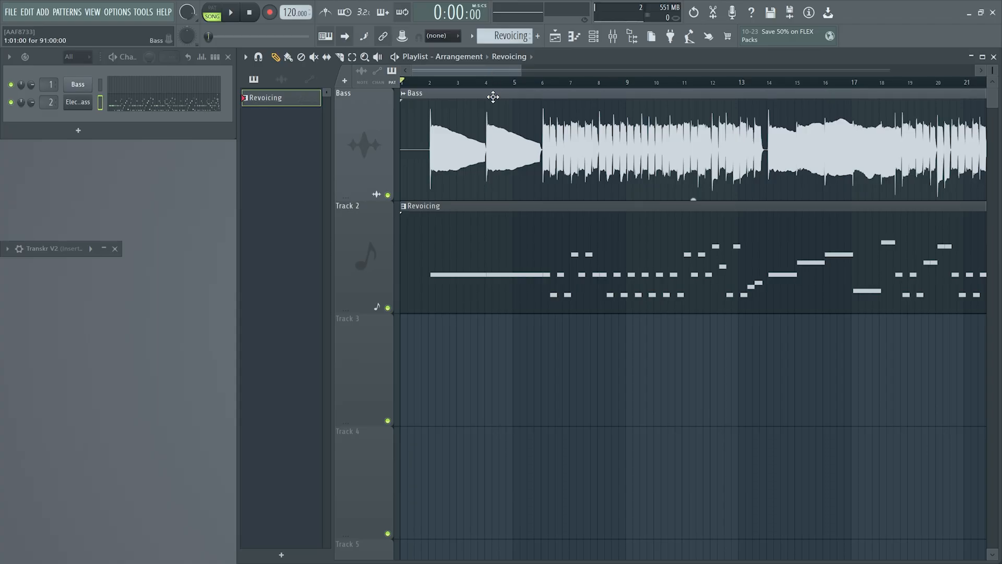
scroll(516, 189, "up", 4)
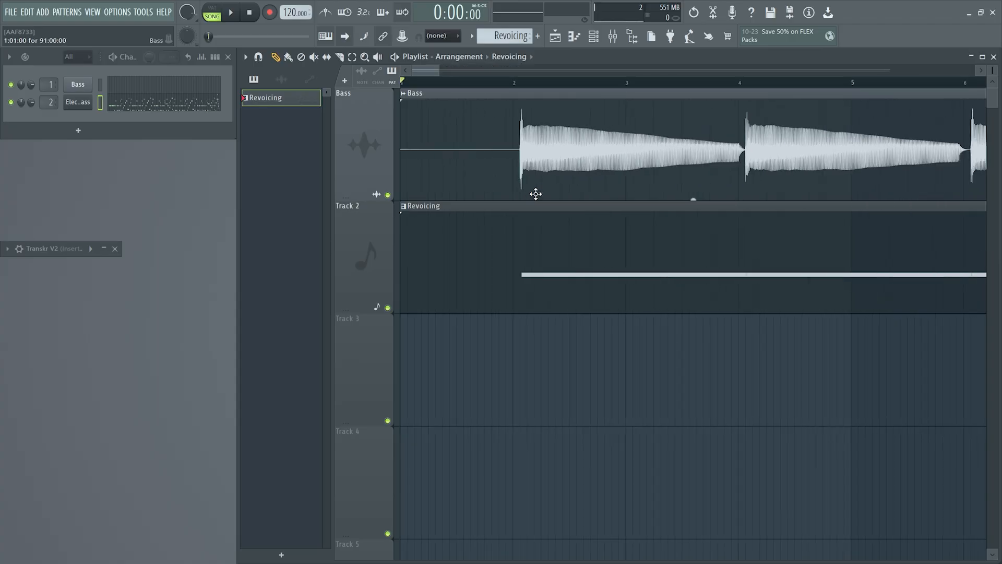
left_click(231, 15)
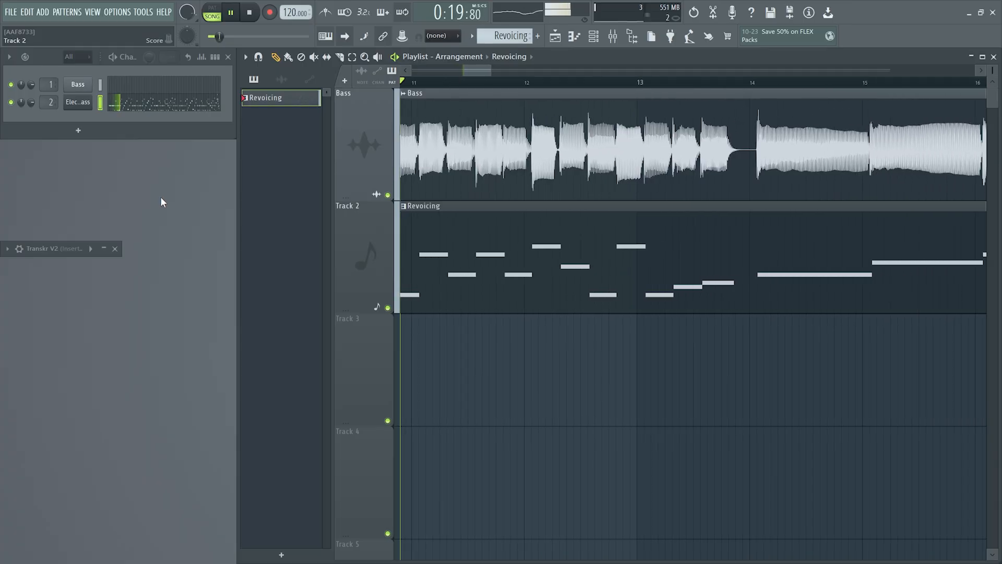
left_click(387, 195)
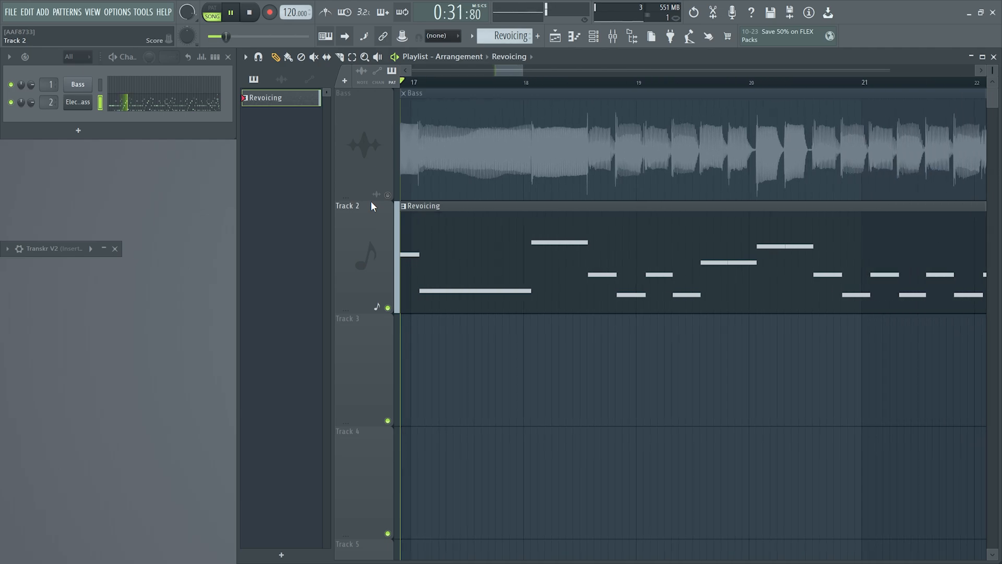
left_click(250, 13)
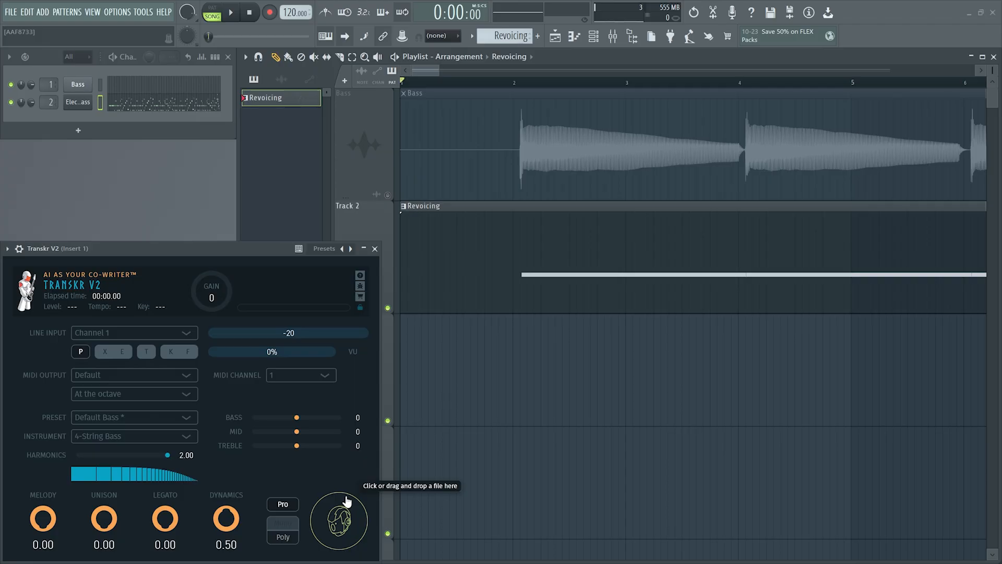
Turn on Beats in the Transkr V2 transcription output options
right_click(339, 518)
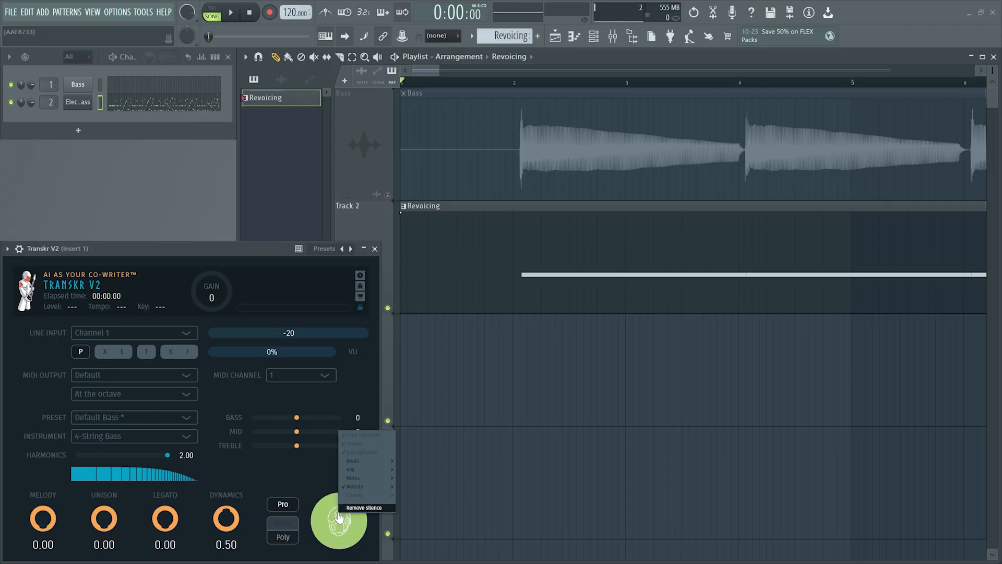
mouse_move(359, 489)
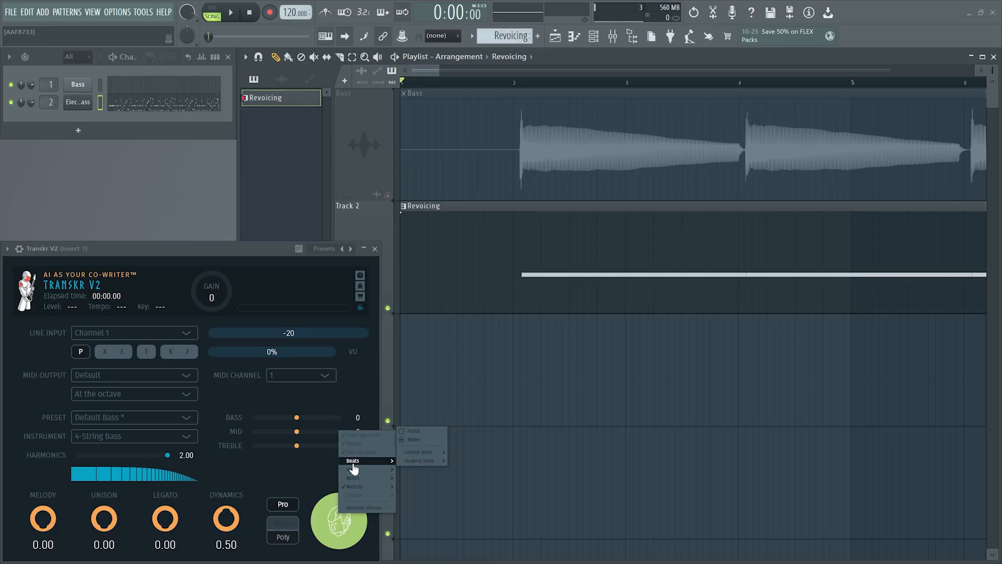
left_click(352, 461)
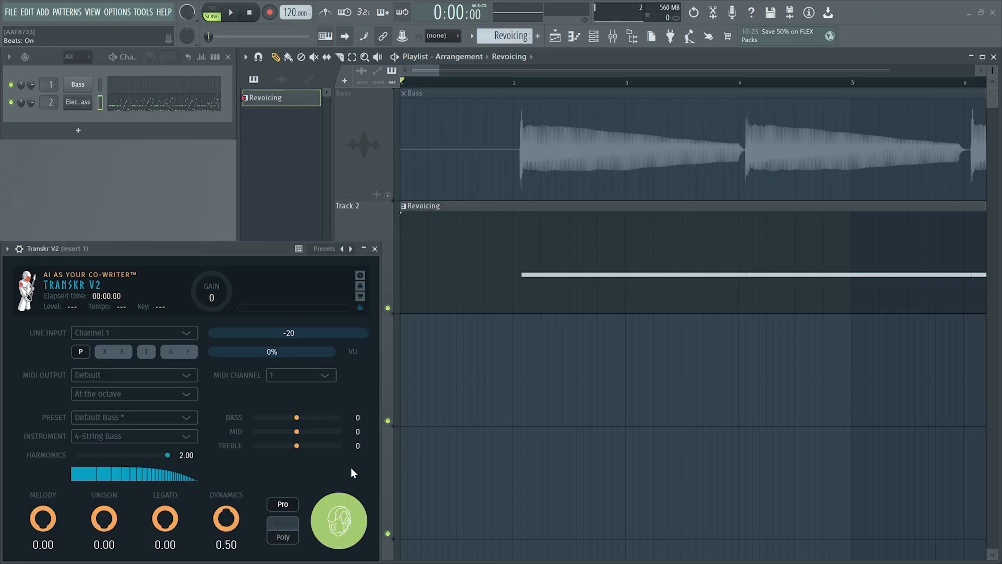
Turn on Quantise for the Melody in the Transkr V2 transcription output options and check its semiquaver metric level
right_click(348, 504)
mouse_move(367, 459)
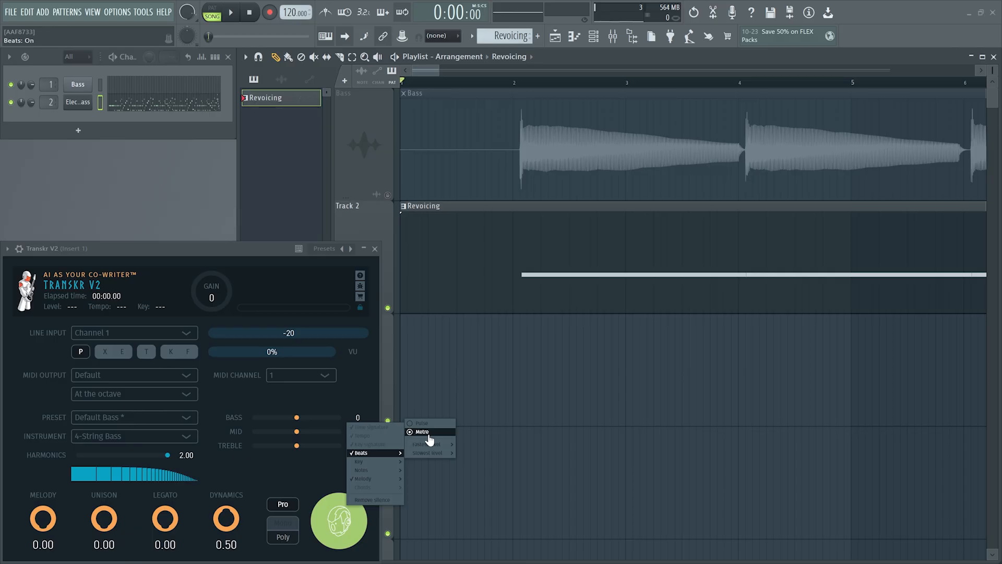
mouse_move(372, 482)
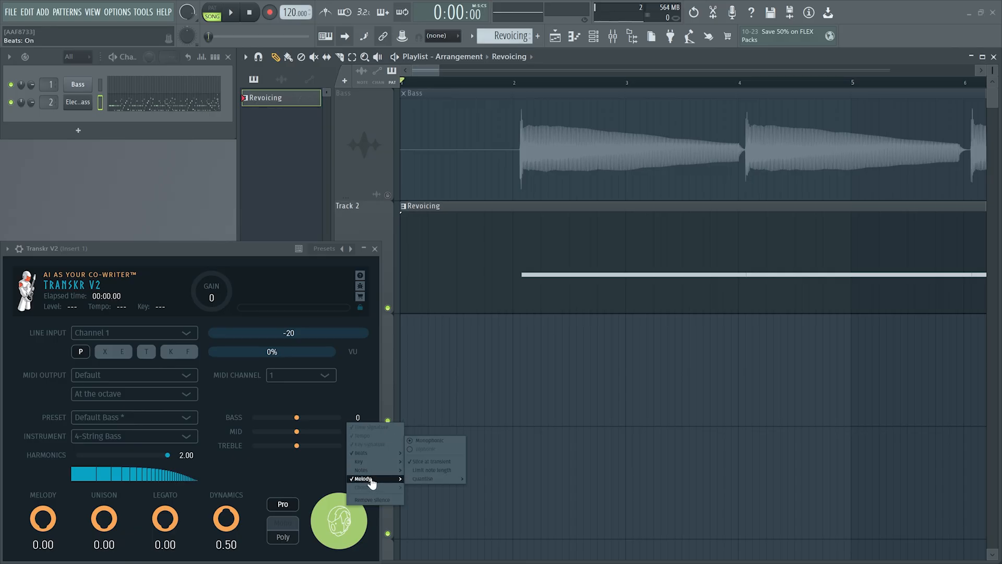
left_click(413, 479)
right_click(347, 515)
mouse_move(370, 489)
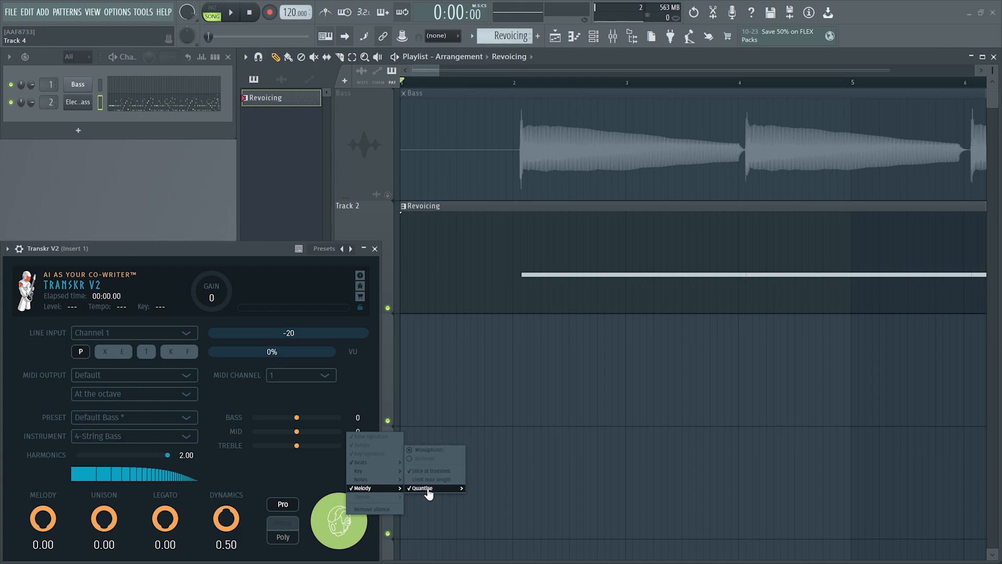
mouse_move(424, 488)
mouse_move(487, 489)
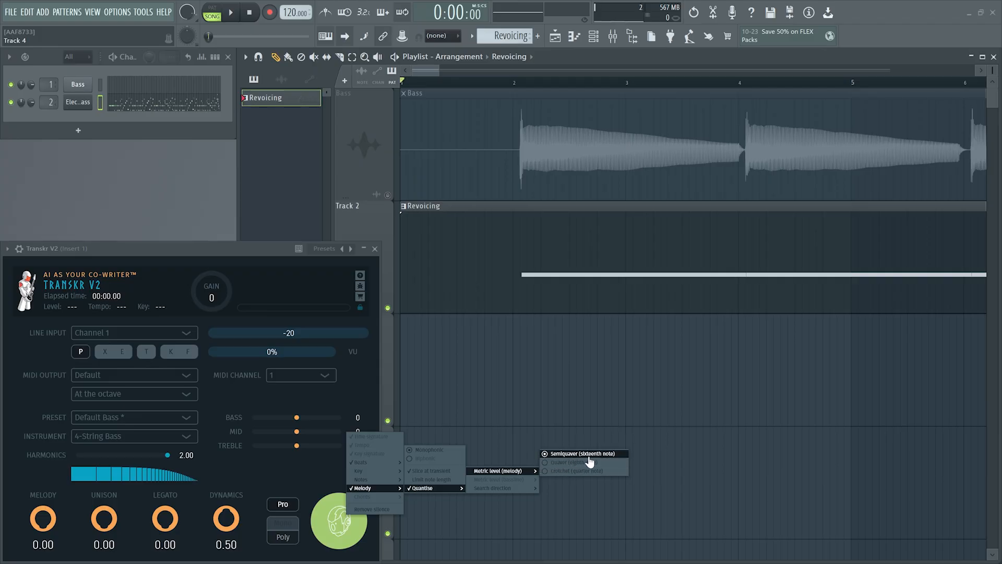
left_click(306, 464)
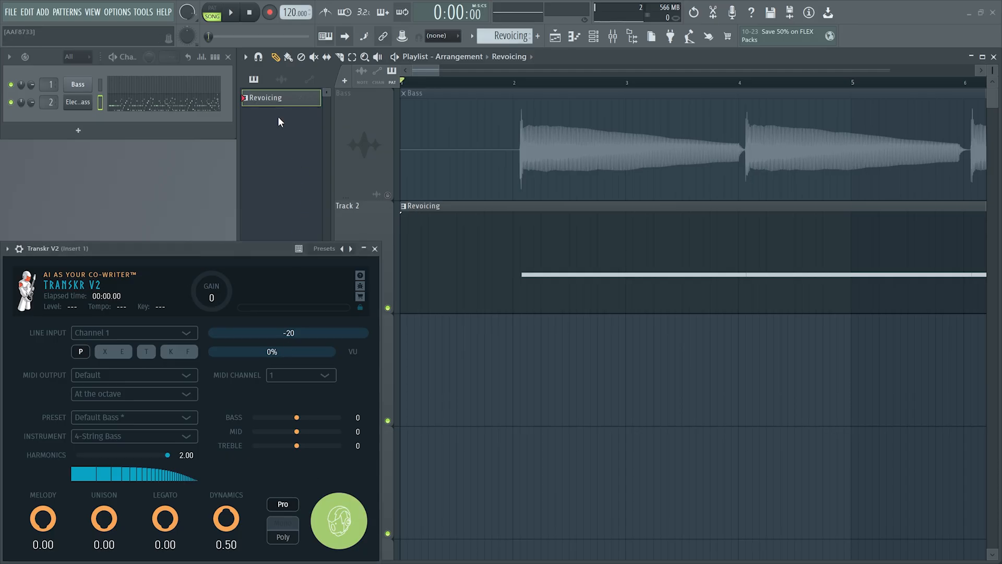
Transcribe the Bass audio clip with Transkr V2 and import only track 5, Melody, of Bass.mid into the Electric Finger Bass channel
left_click(281, 80)
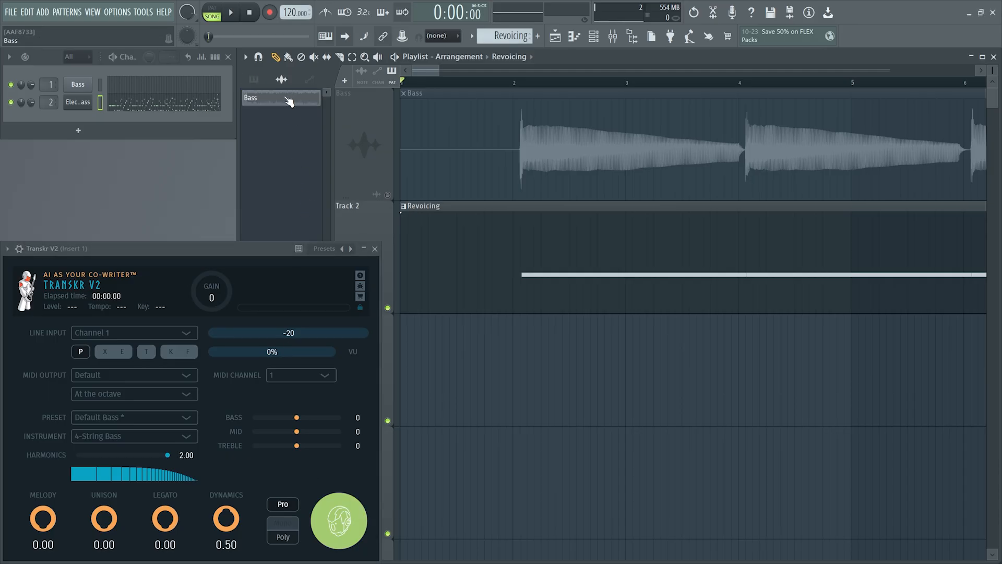
left_click_drag(289, 101, 334, 523)
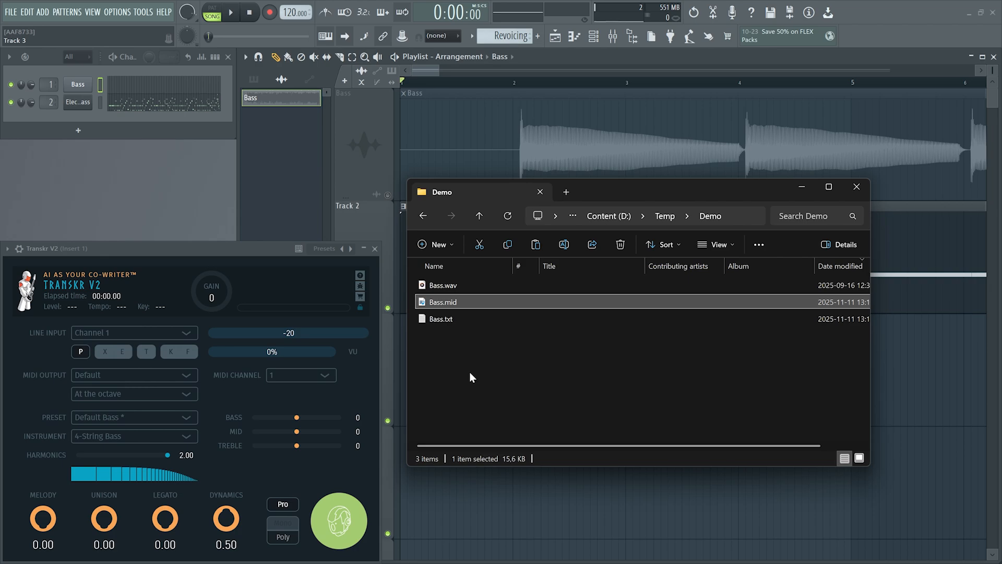
left_click_drag(438, 302, 80, 104)
left_click(542, 230)
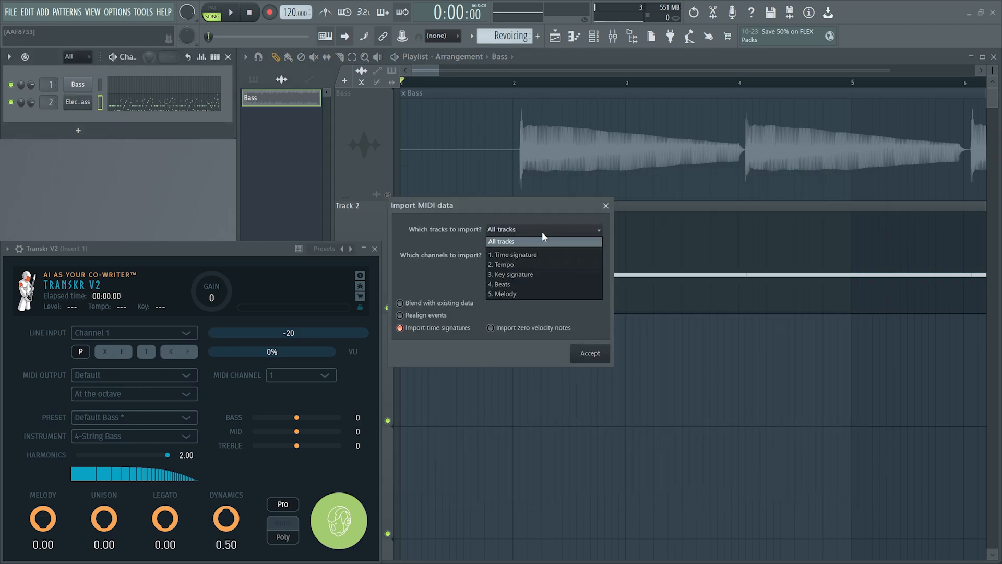
left_click(526, 294)
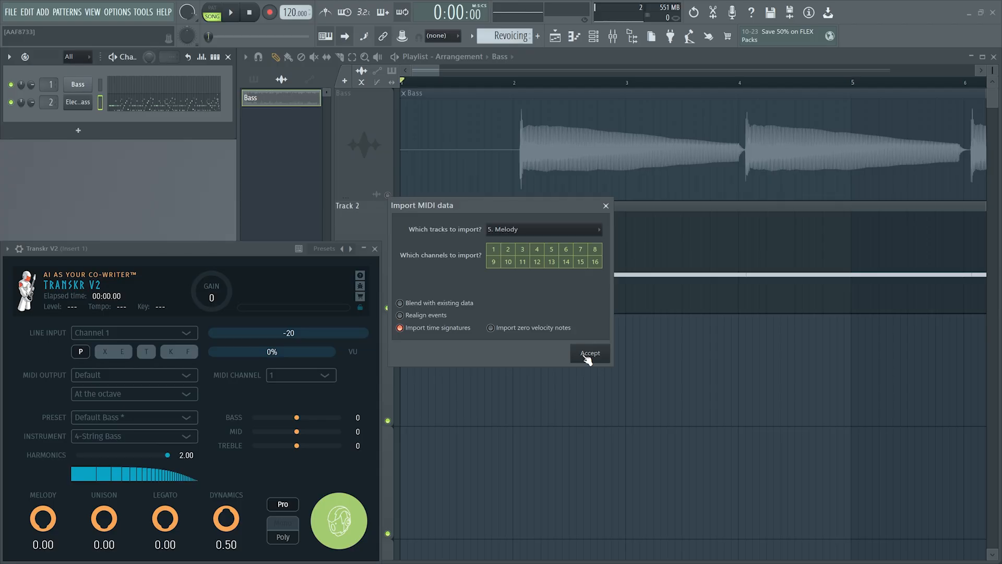
left_click(588, 355)
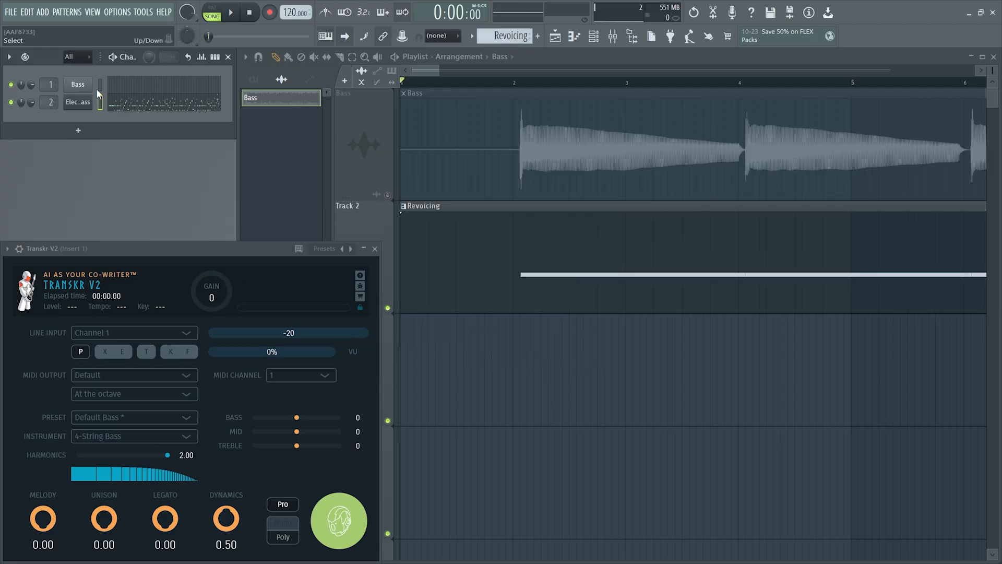
Examine the quantised Electric Finger Bass notes in the piano roll, and play the Bass and Revoicing clips together in the playlist
left_click(128, 104)
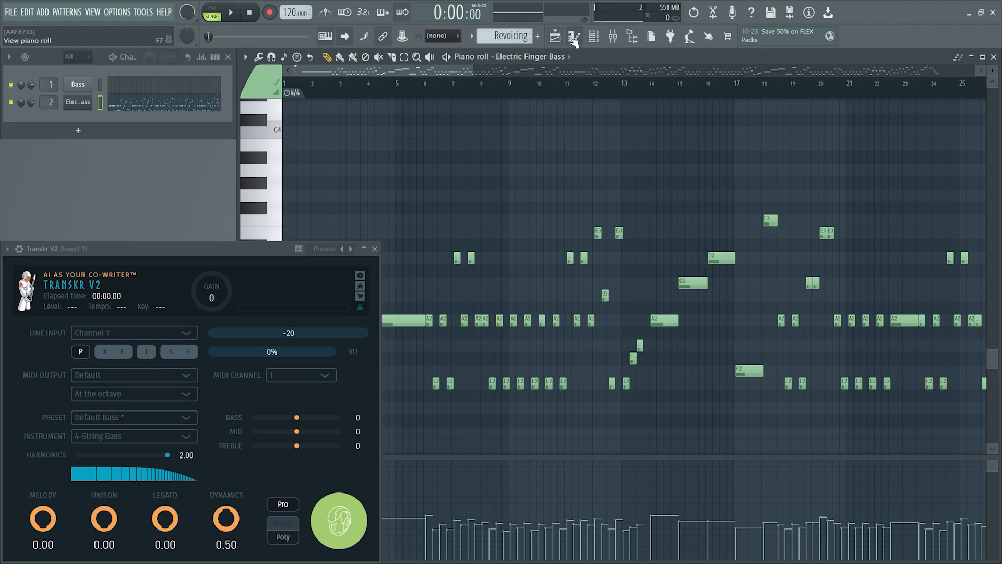
left_click(574, 37)
key("space")
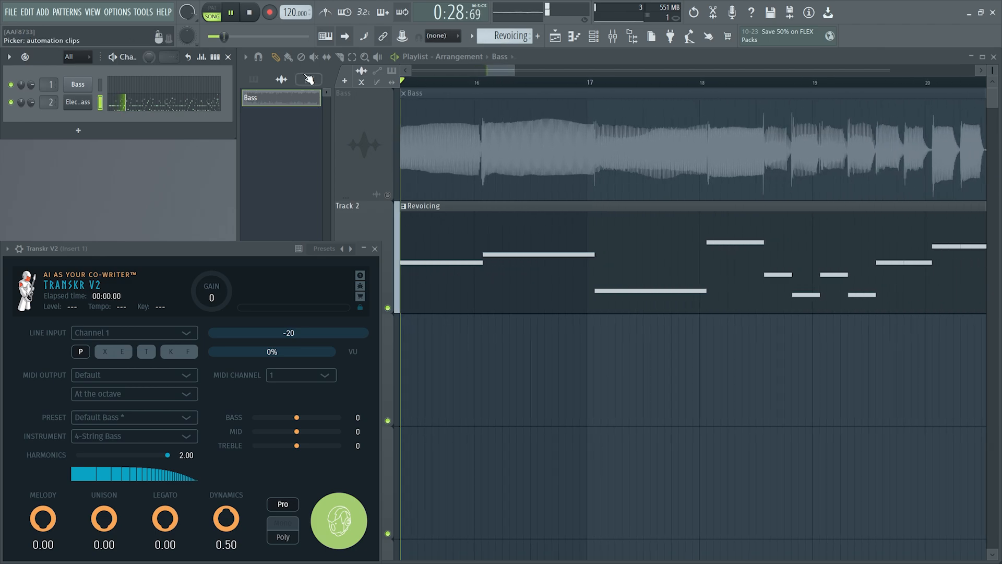
left_click(250, 13)
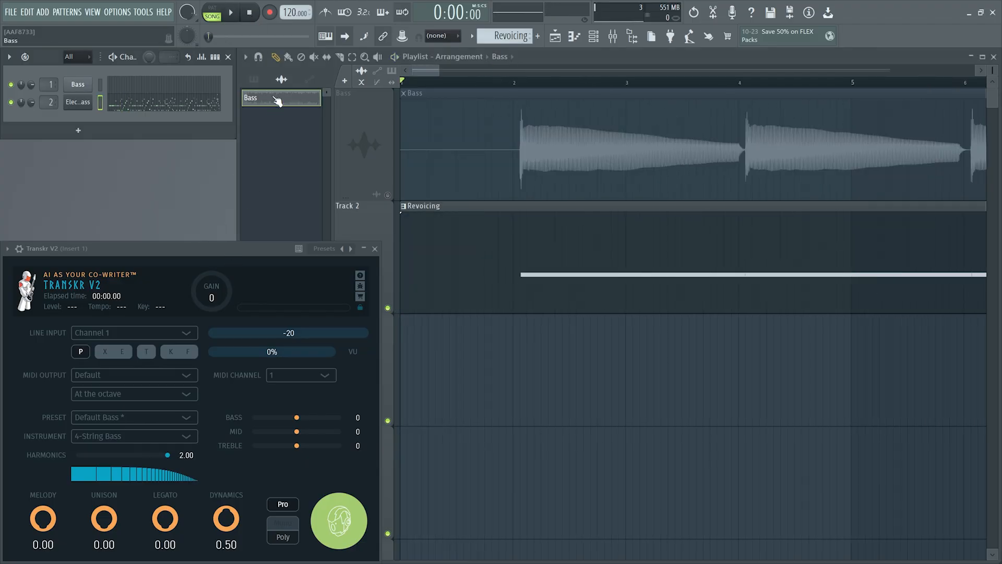
Transcribe the Bass audio clip again with Transkr V2 and set the project tempo to 140 BPM
left_click_drag(276, 98, 339, 523)
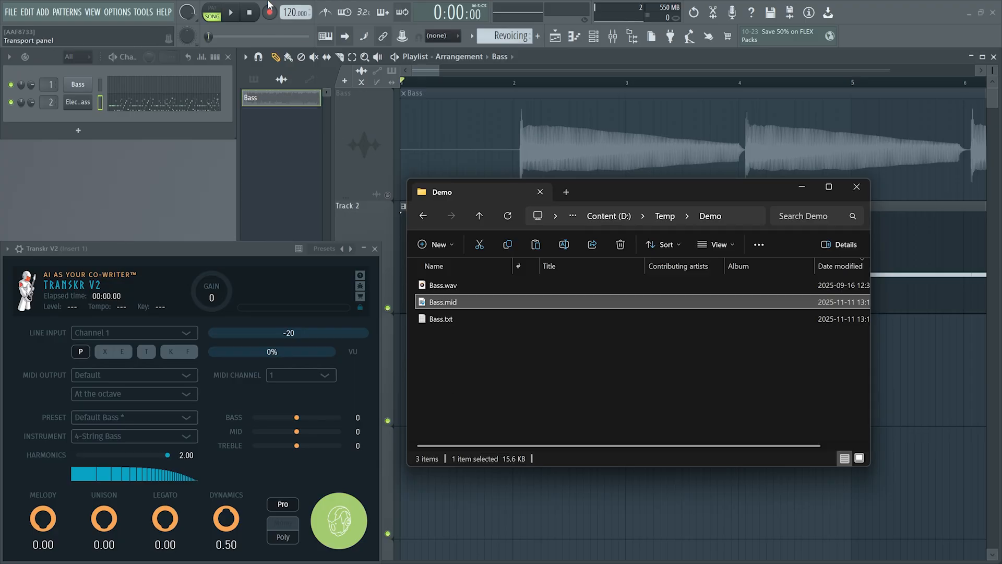
right_click(293, 13)
left_click(334, 146)
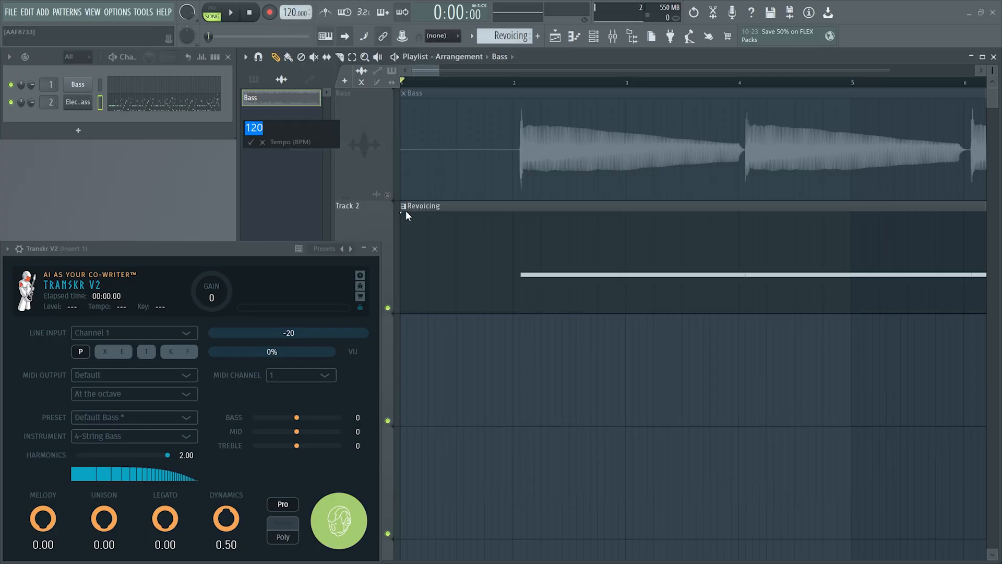
type("140")
key("Return")
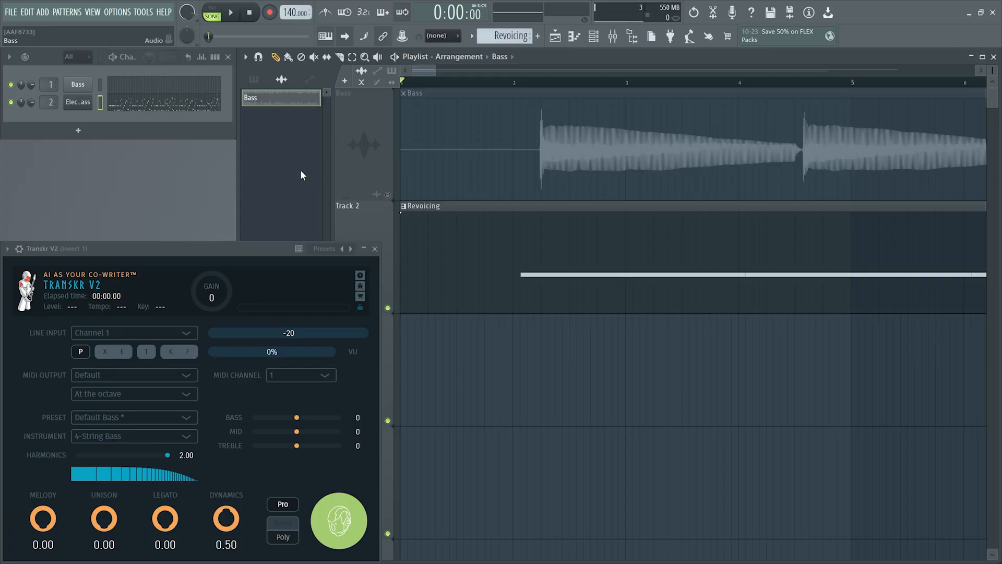
Bring Bass.mid into the project as new MIDI data, choosing only track 2, Tempo, for import
key("alt+Tab")
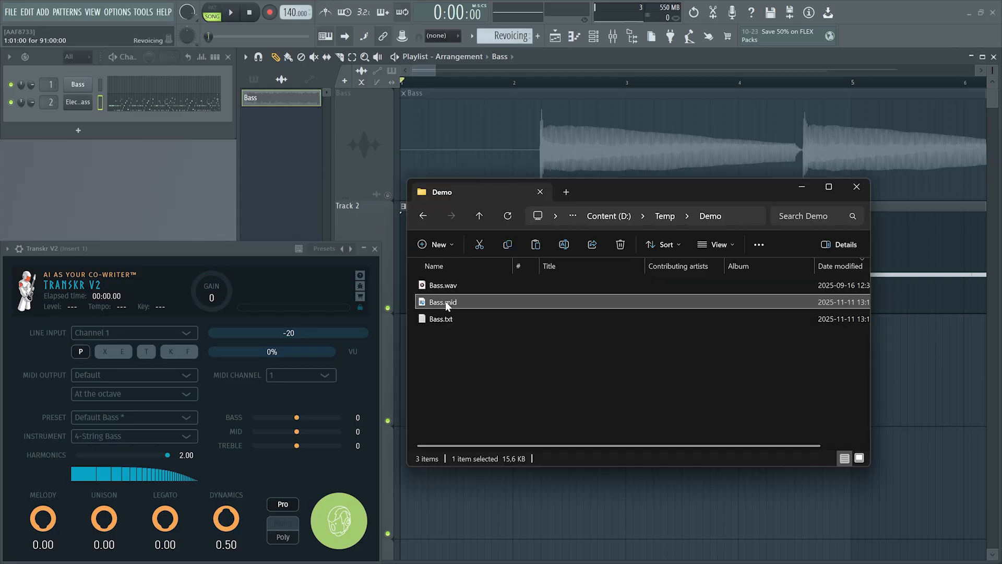
left_click_drag(445, 302, 188, 161)
left_click_drag(78, 117, 78, 116)
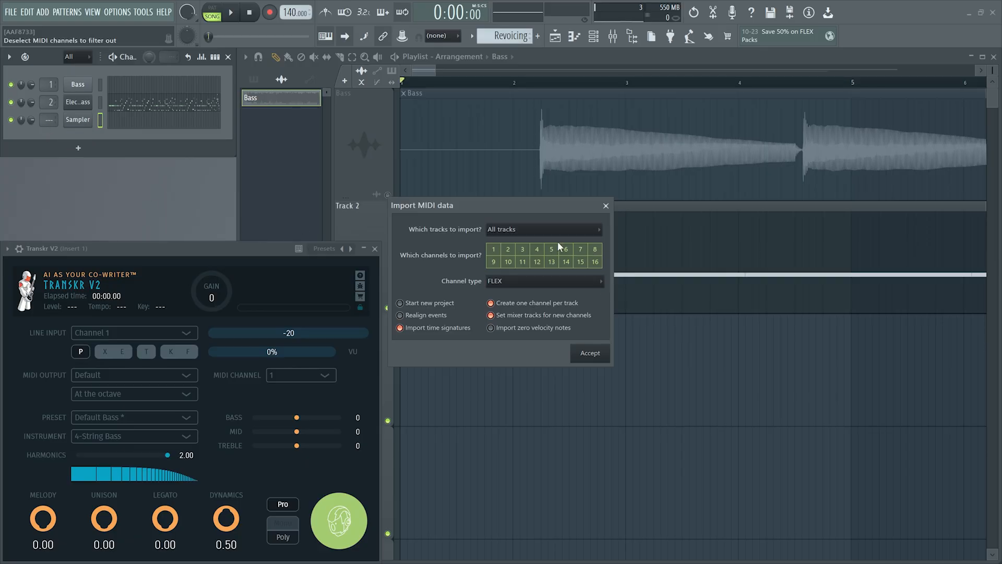
left_click(546, 230)
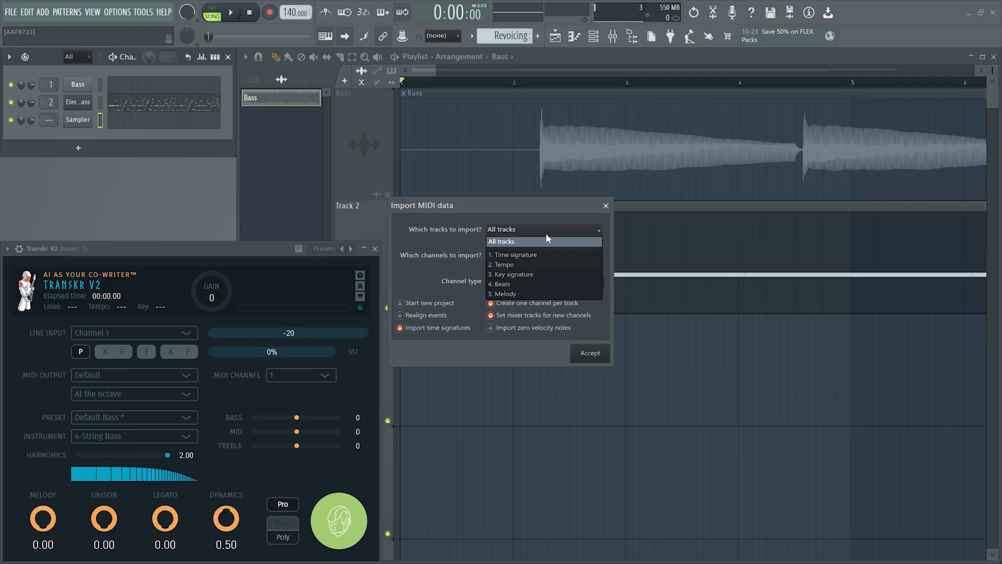
left_click(513, 262)
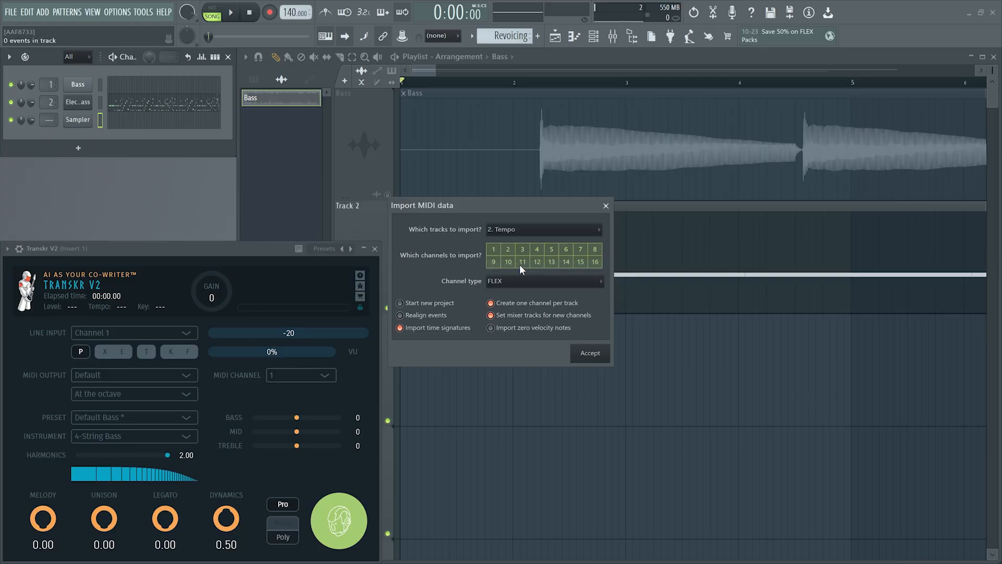
Import the tempo data with channel type MIDI Out, turning off Import time signatures and Create one channel per track
left_click(454, 334)
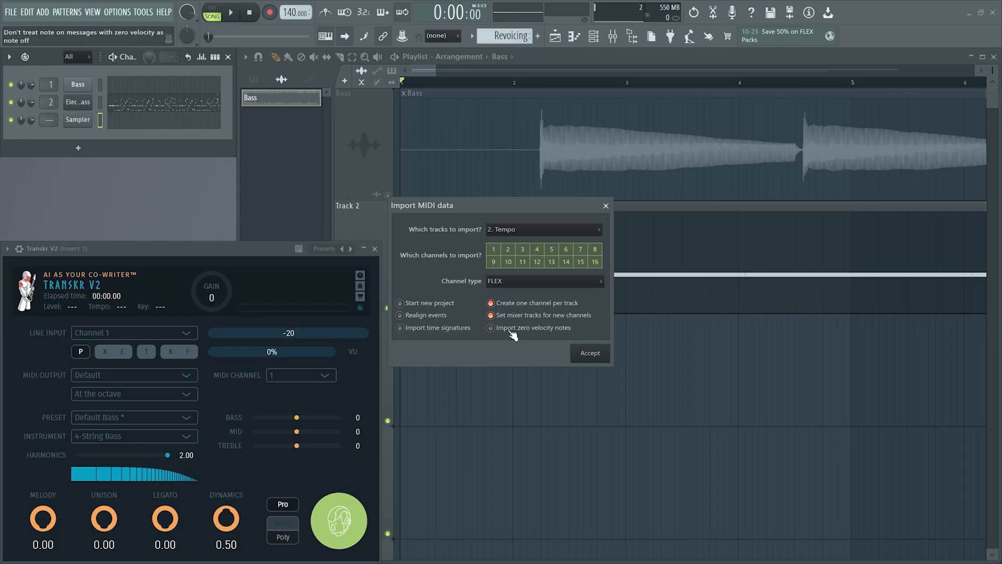
left_click(528, 304)
left_click(509, 282)
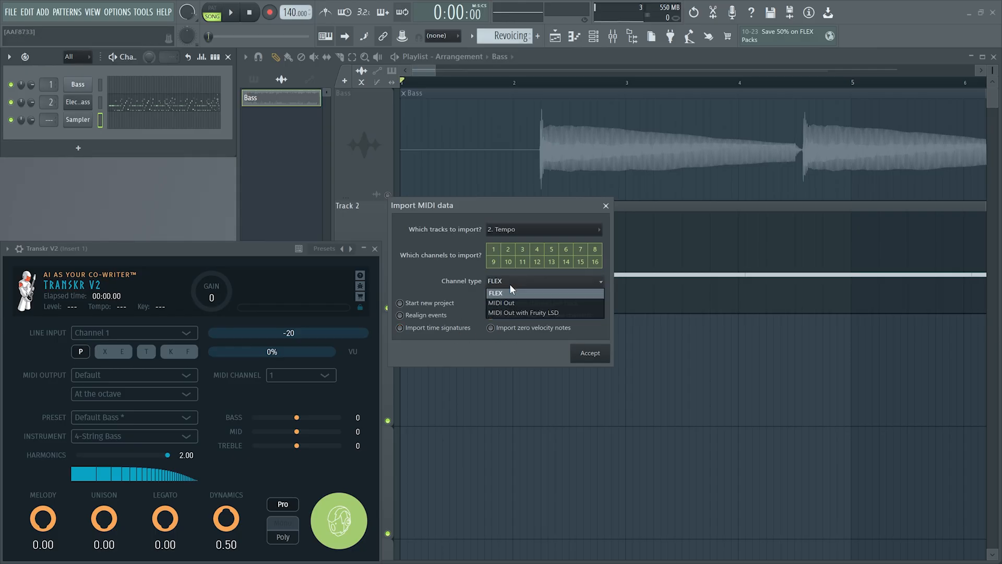
left_click(515, 302)
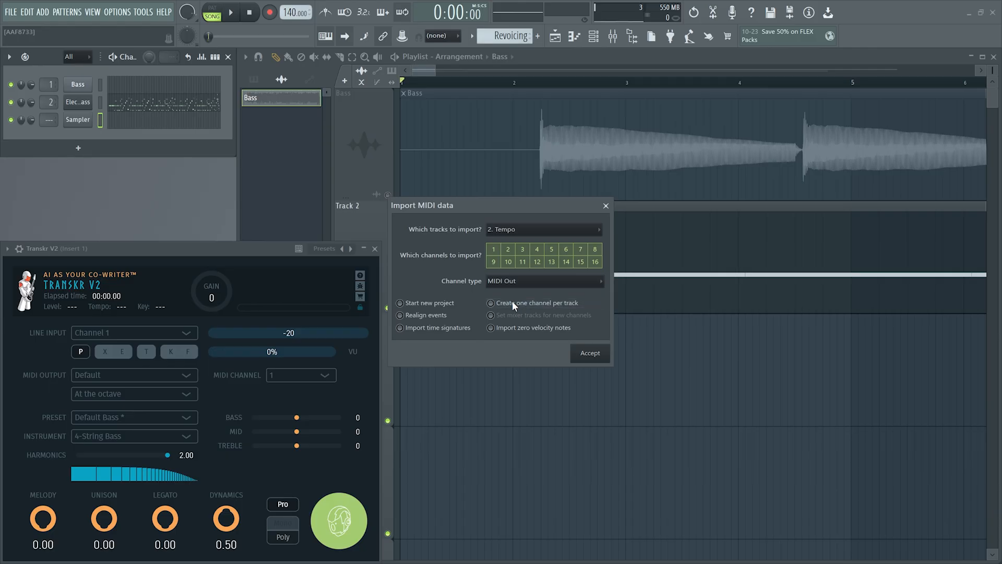
left_click(588, 355)
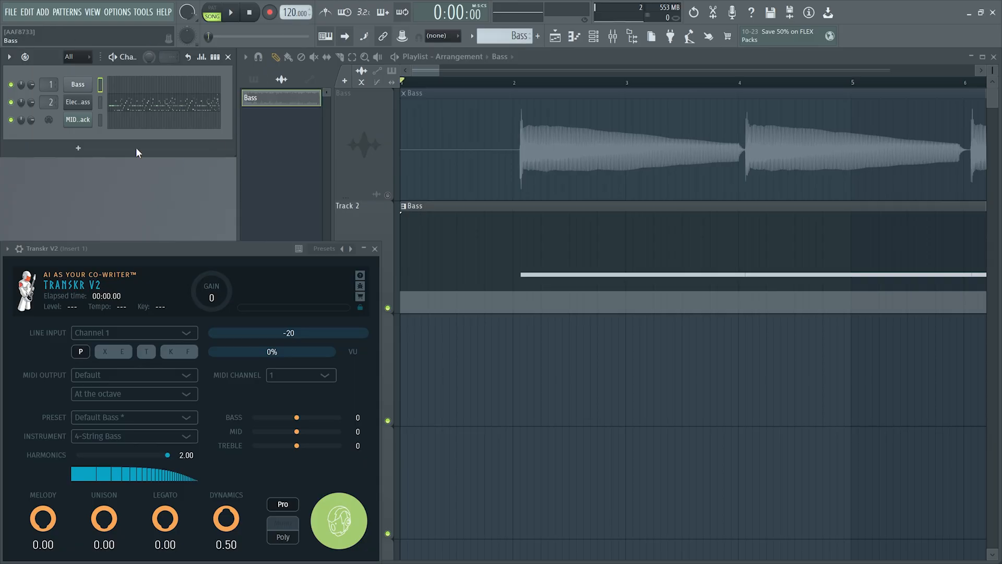
Delete the extra MIDI channel that the tempo import added to the channel rack
right_click(84, 118)
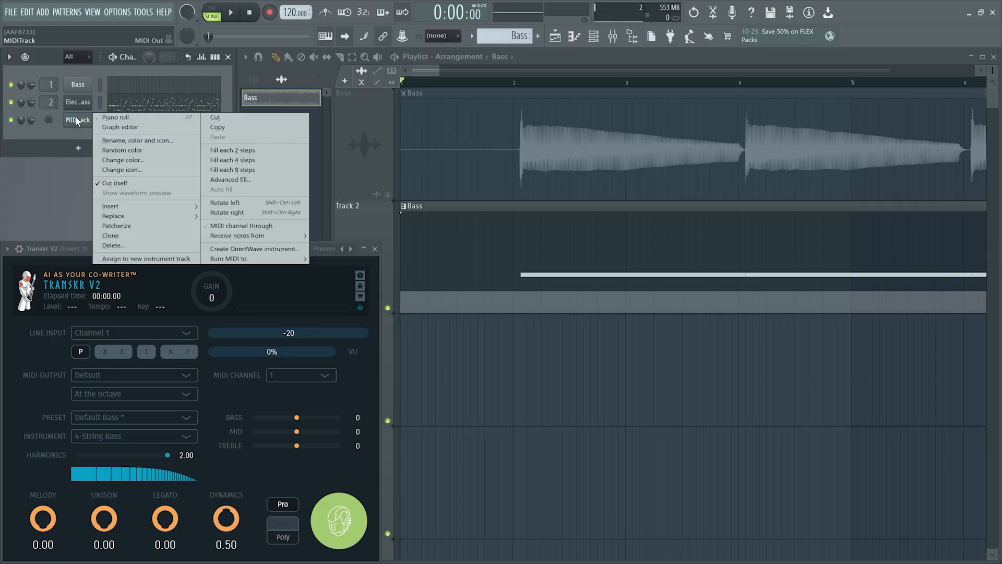
left_click(131, 244)
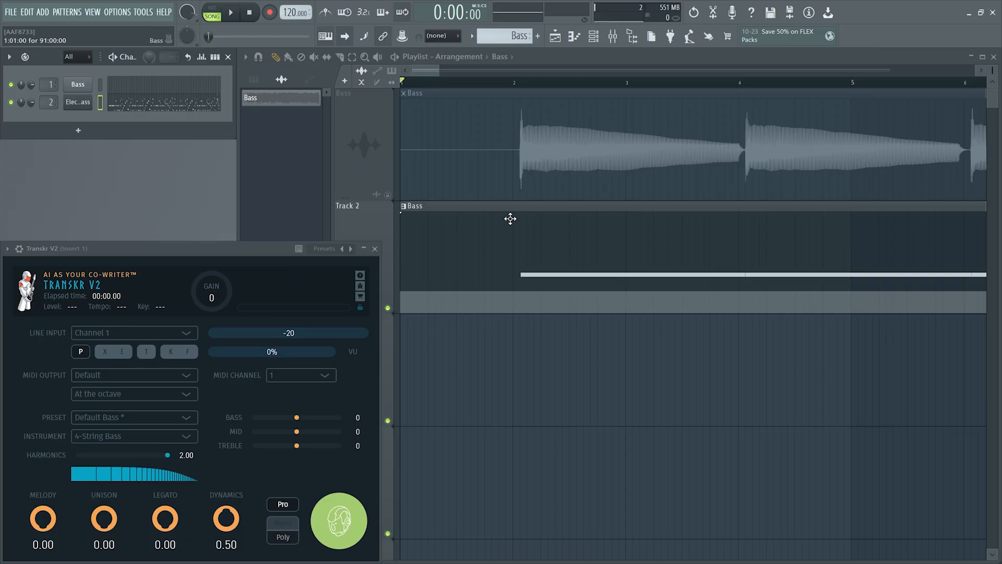
Examine the Electric Finger Bass notes of the Bass pattern in the piano roll through to the end of the melody
double_click(530, 225)
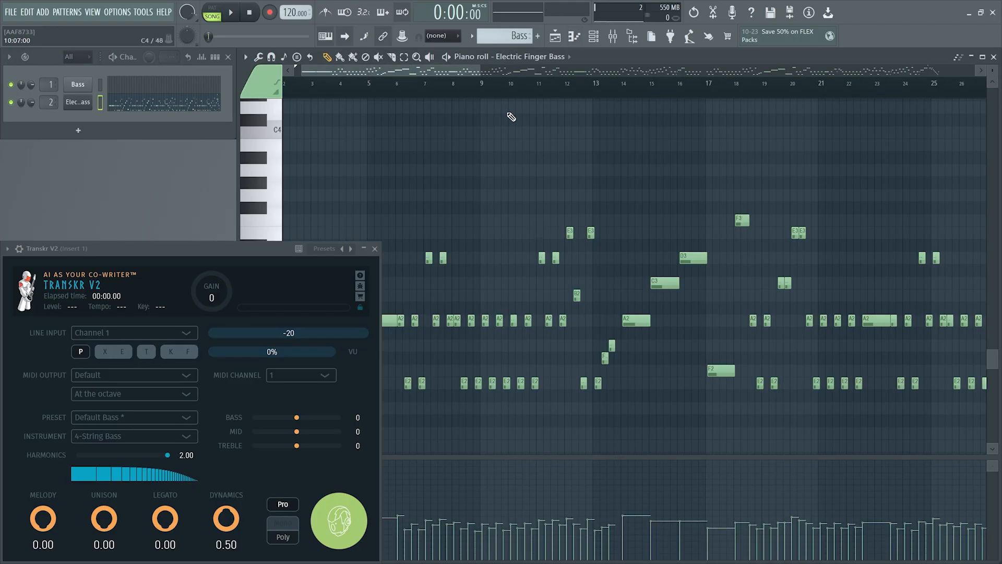
left_click_drag(441, 68, 954, 112)
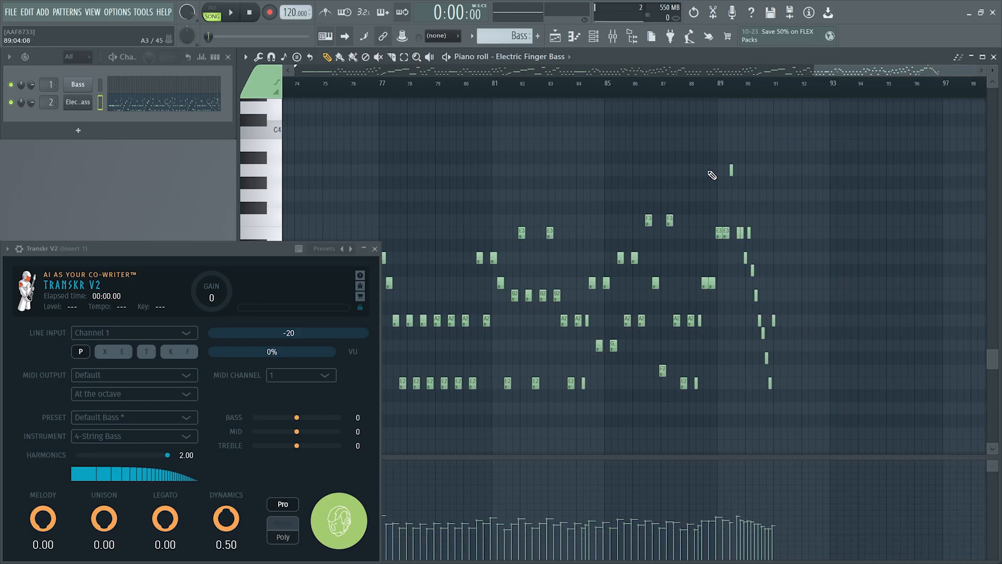